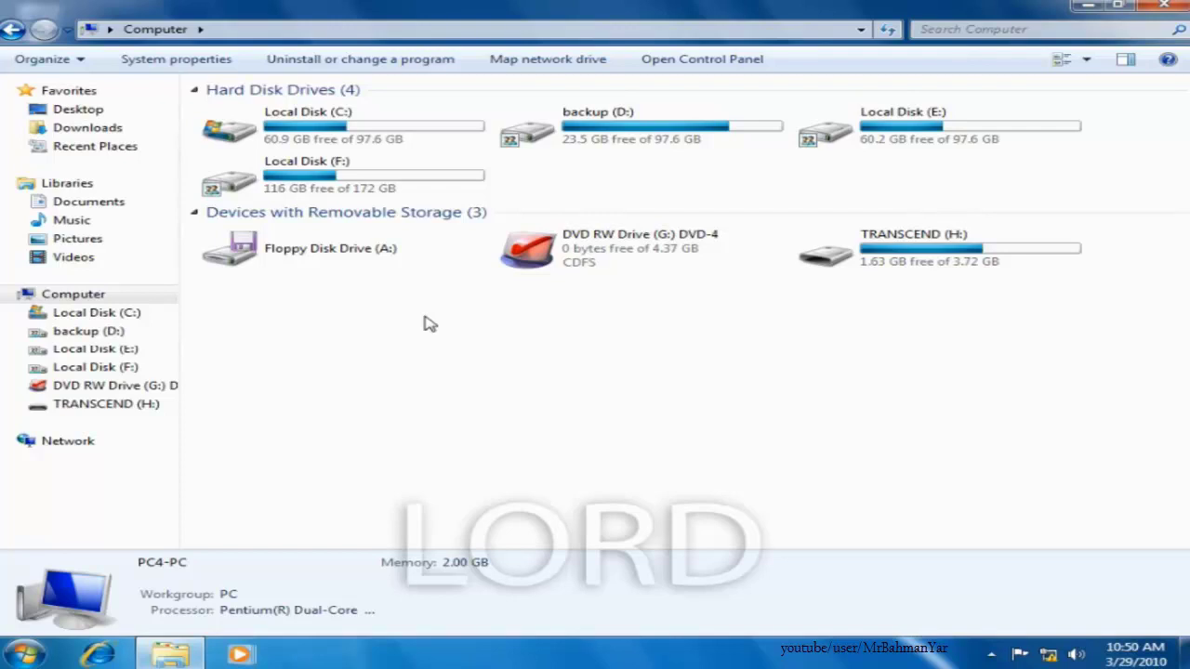
- Open the Windows folder on Local Disk (C:) and look through its subfolders and files from start to end
{"action": "double_click", "coordinate": [342, 133]}
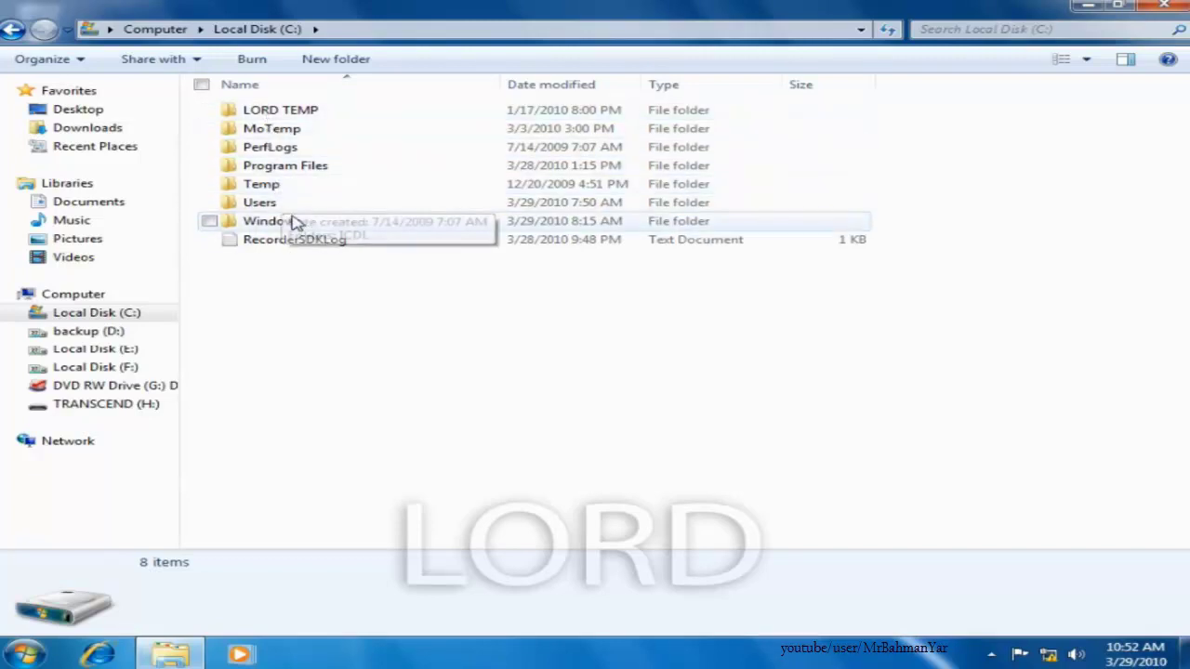
{"action": "mouse_move", "coordinate": [296, 223]}
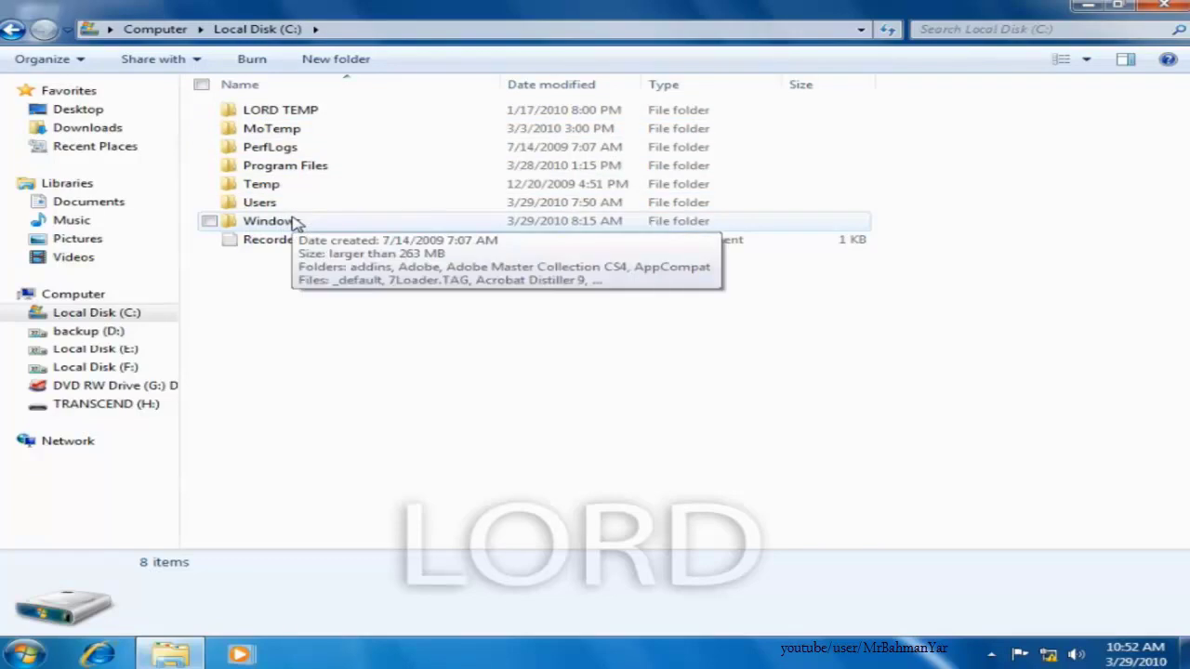
{"action": "double_click", "coordinate": [296, 223]}
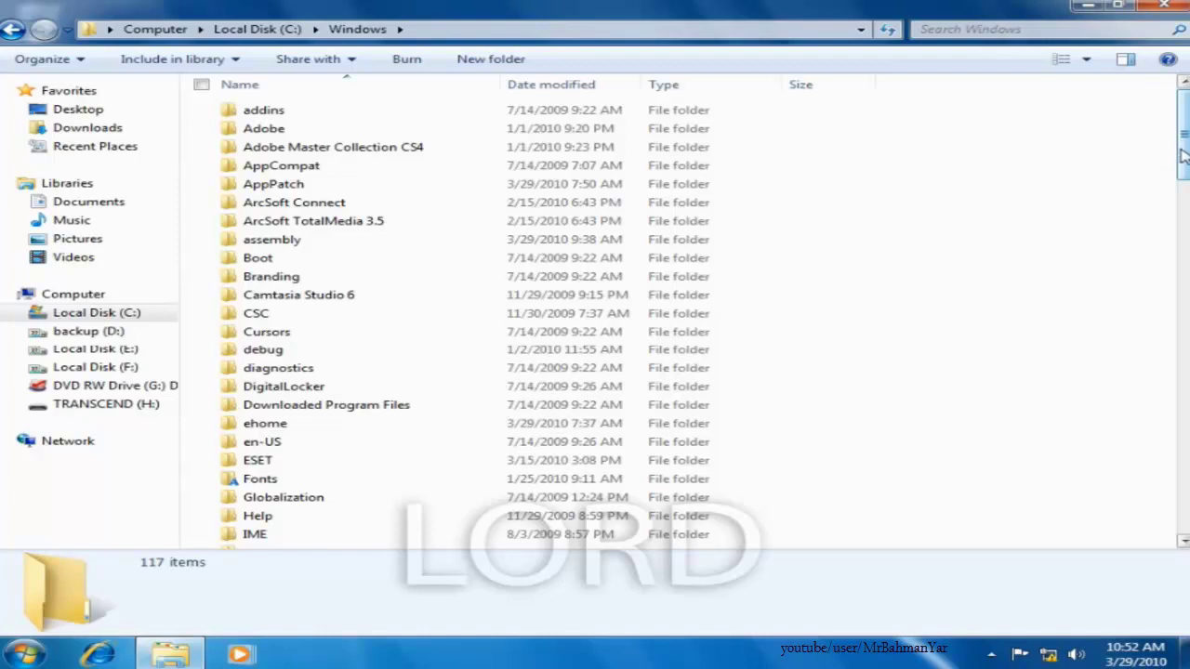
{"action": "left_click_drag", "start_coordinate": [1183, 130], "coordinate": [1183, 383]}
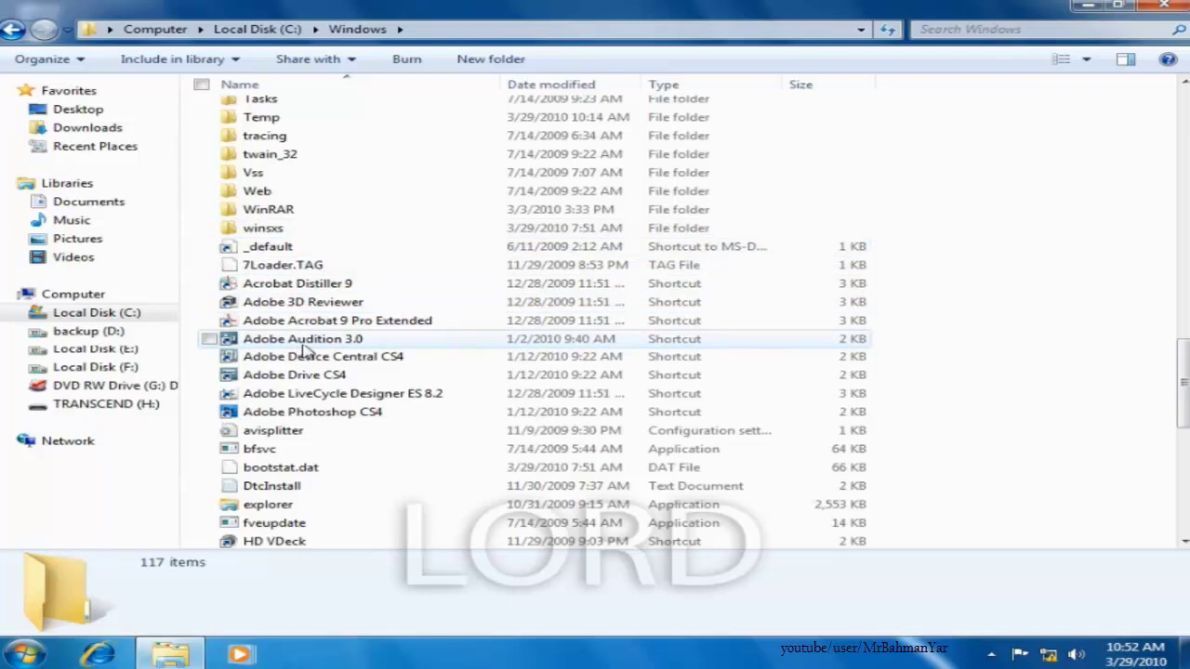
{"action": "scroll", "coordinate": [313, 355], "scroll_direction": "down", "scroll_amount": 4}
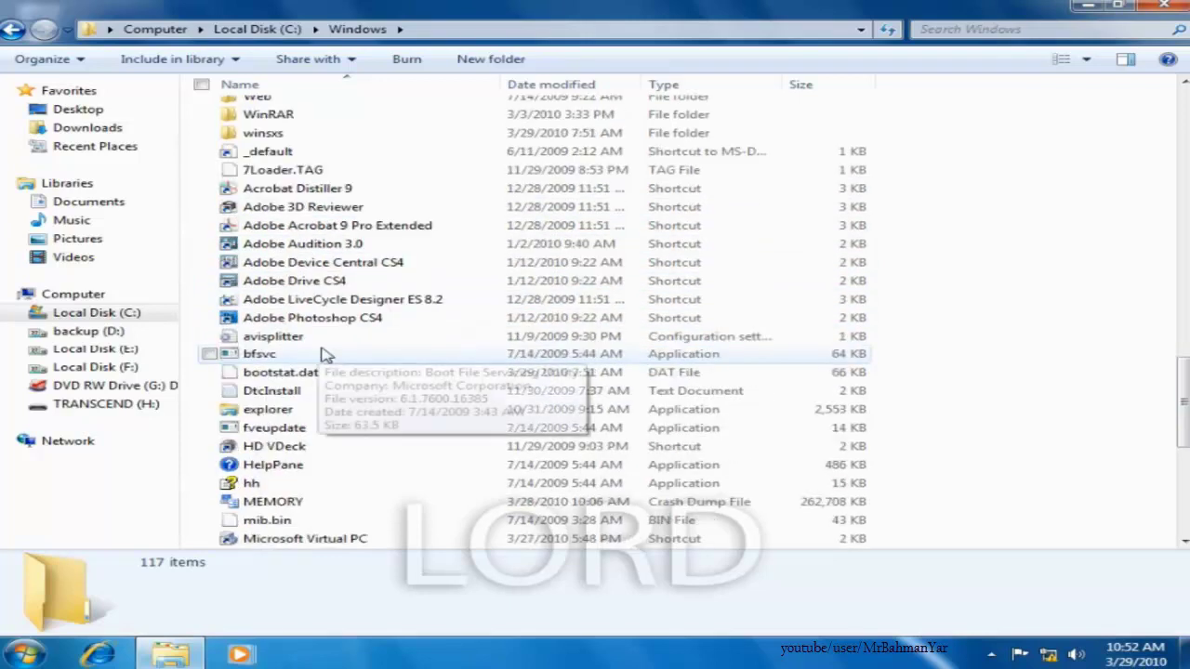
{"action": "scroll", "coordinate": [328, 352], "scroll_direction": "down", "scroll_amount": 5}
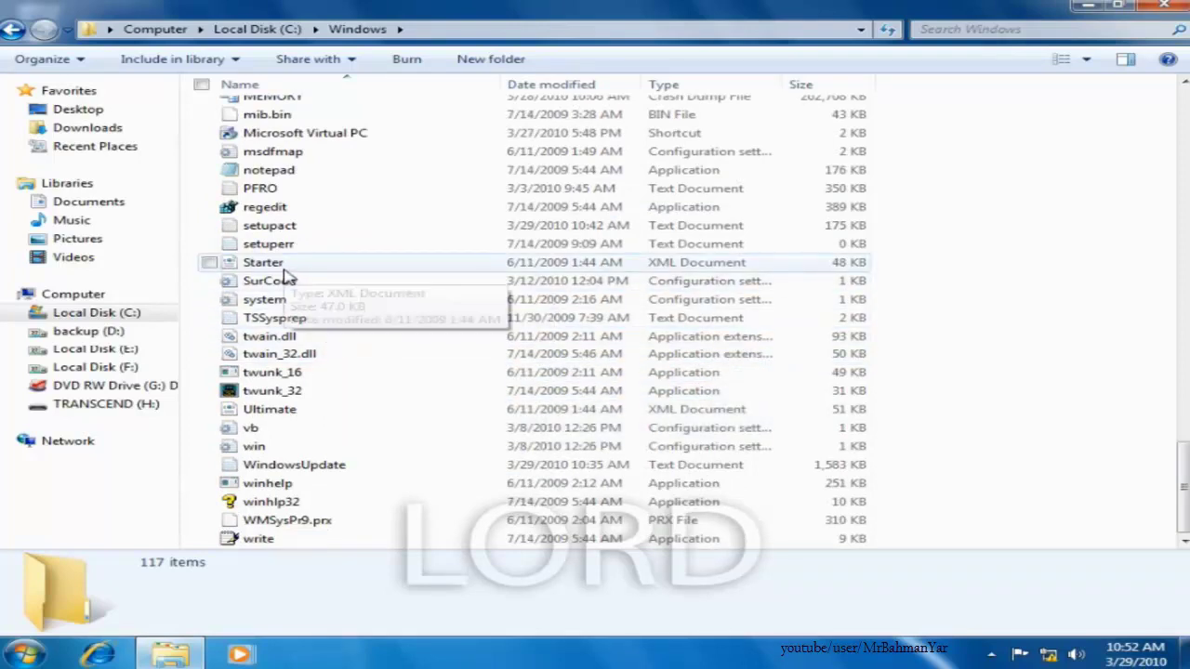
{"action": "scroll", "coordinate": [330, 261], "scroll_direction": "up", "scroll_amount": 7}
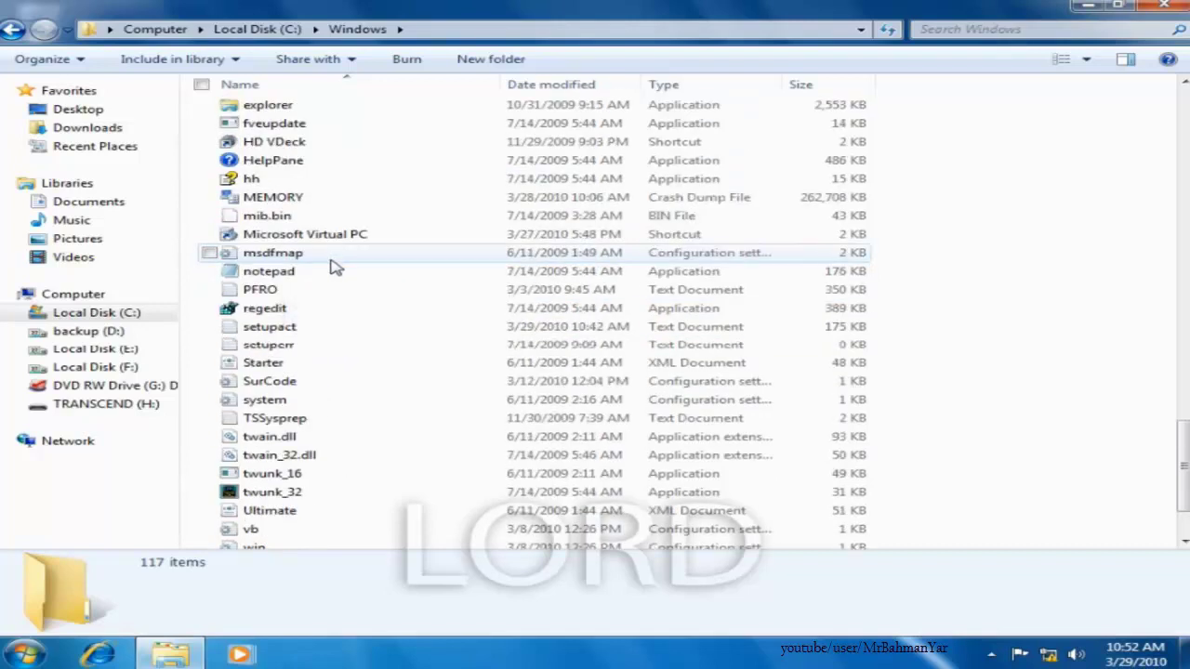
{"action": "scroll", "coordinate": [332, 266], "scroll_direction": "up", "scroll_amount": 8}
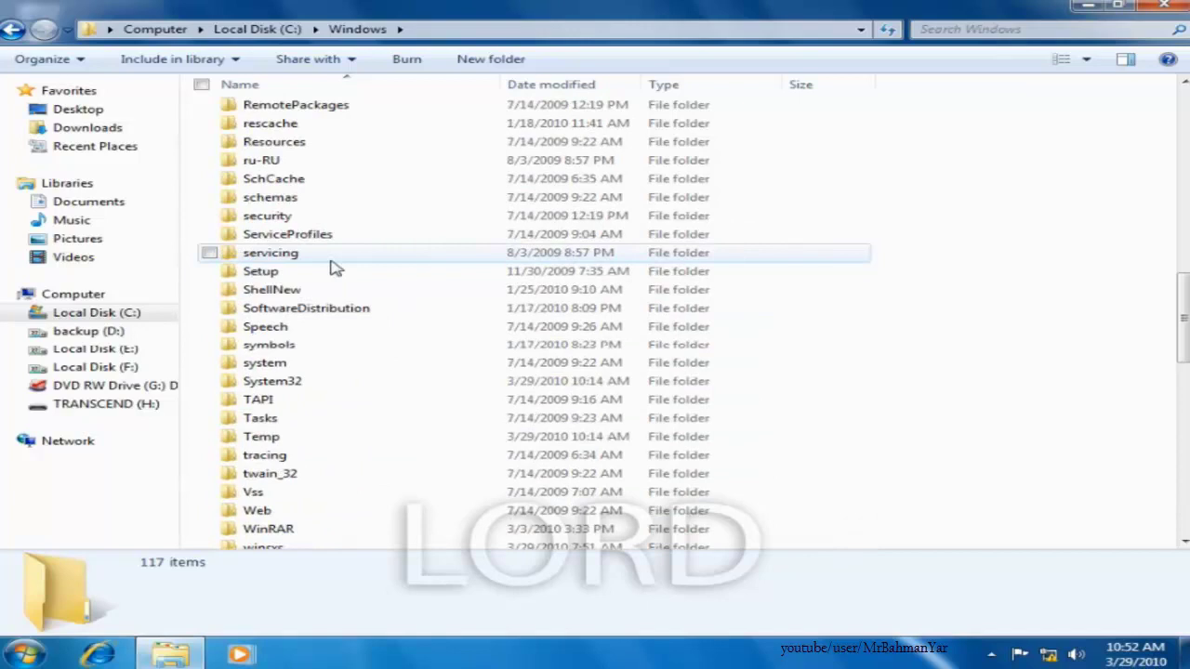
{"action": "scroll", "coordinate": [335, 267], "scroll_direction": "up", "scroll_amount": 8}
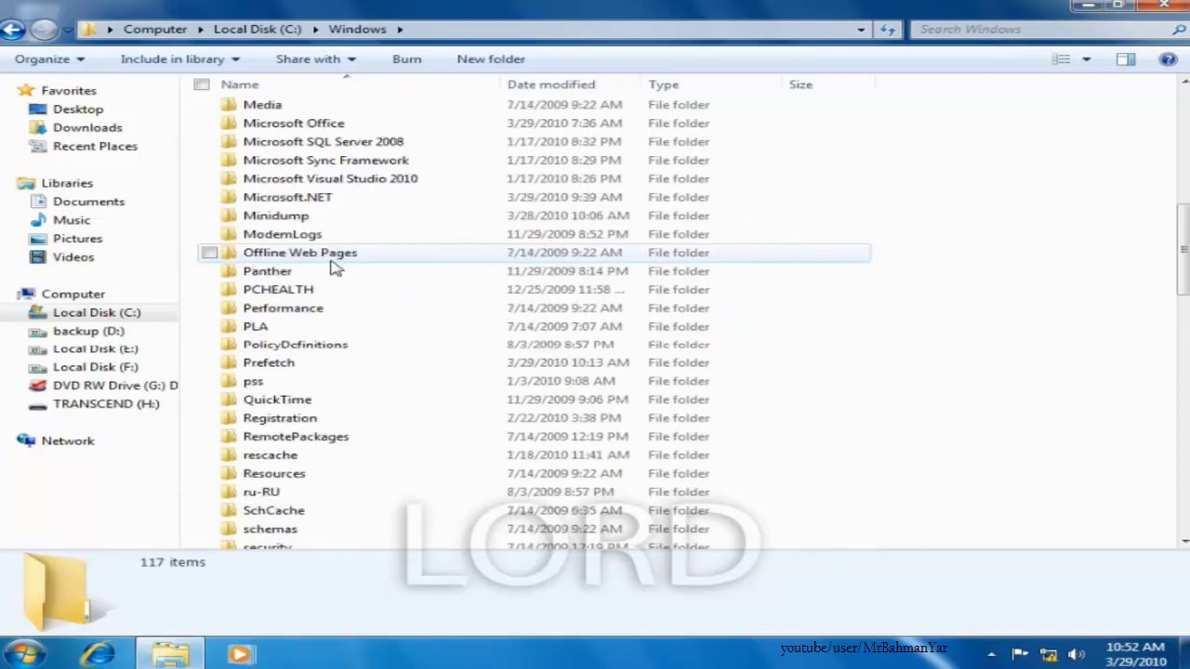
{"action": "scroll", "coordinate": [333, 268], "scroll_direction": "up", "scroll_amount": 2}
{"action": "scroll", "coordinate": [332, 268], "scroll_direction": "up", "scroll_amount": 6}
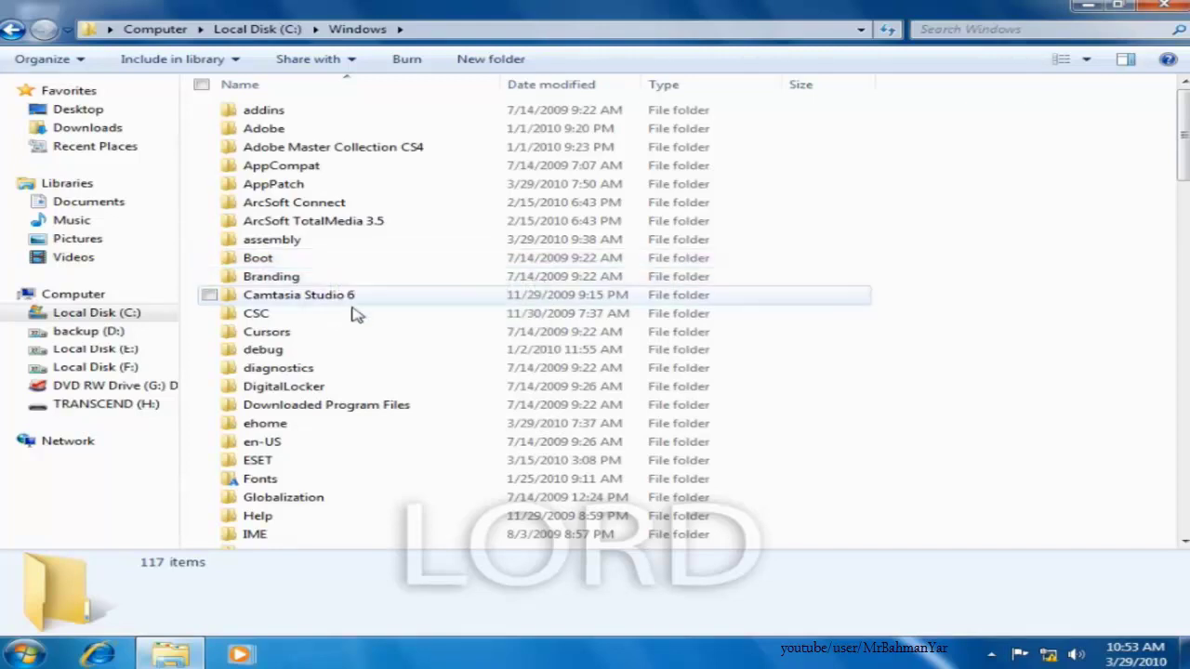
- Open the Downloaded Program Files folder and go back up level by level through Windows and Local Disk (C:) to Computer
{"action": "left_click", "coordinate": [369, 416]}
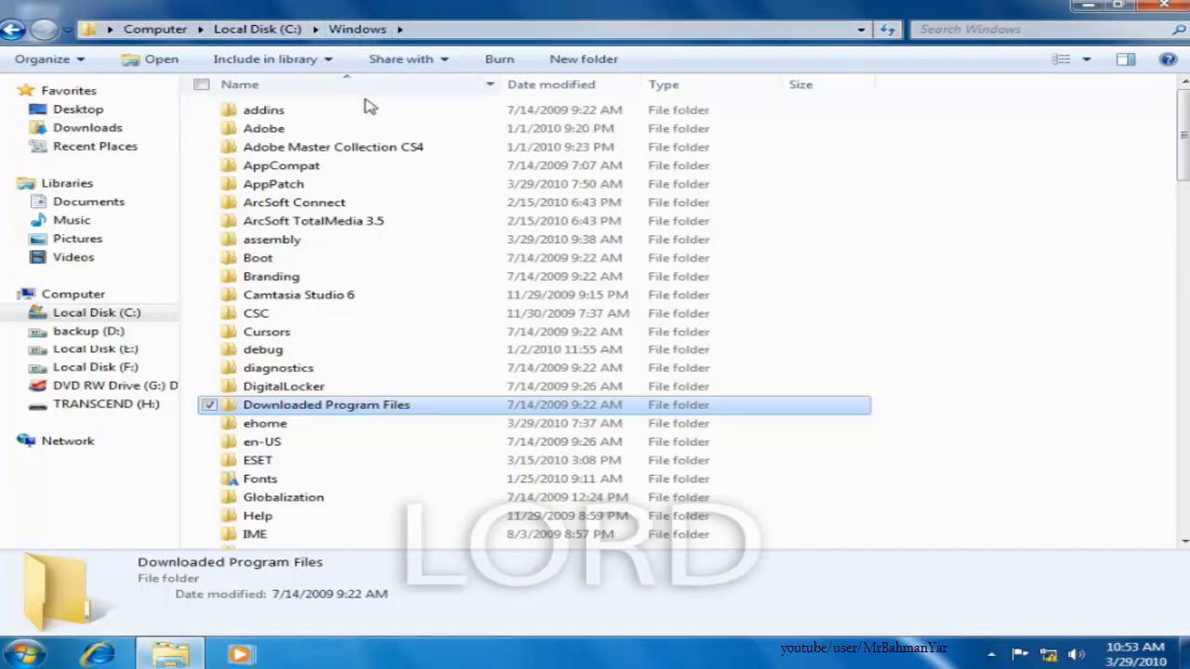
{"action": "double_click", "coordinate": [370, 413]}
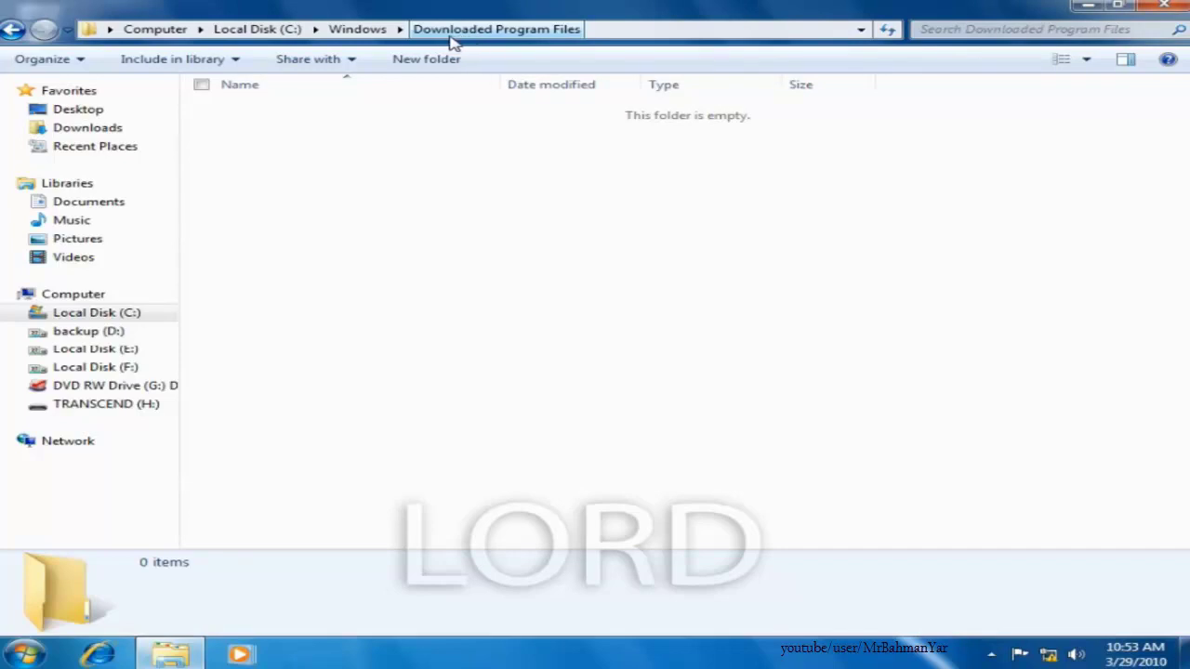
{"action": "left_click", "coordinate": [357, 29]}
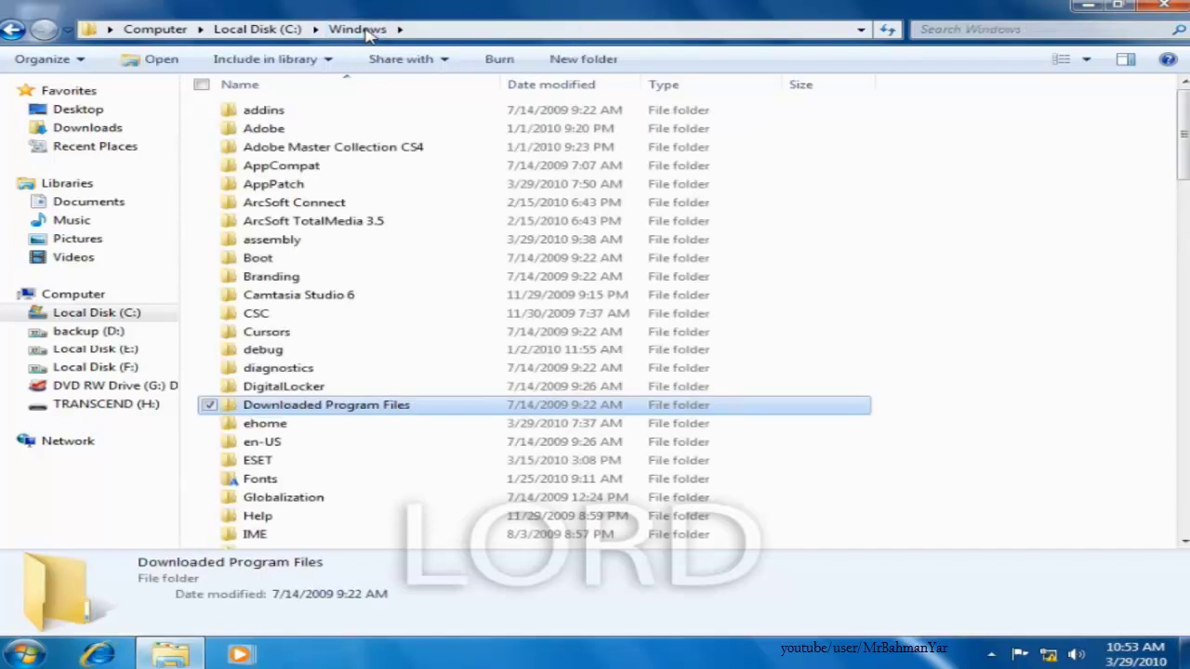
{"action": "left_click", "coordinate": [263, 29]}
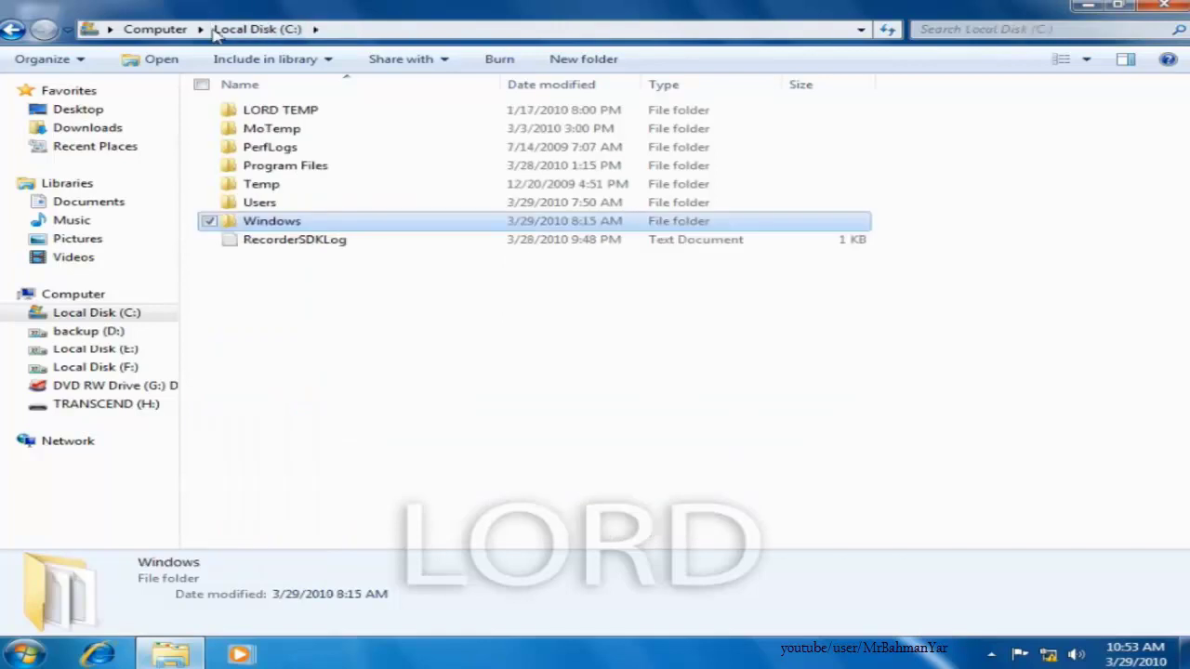
{"action": "left_click", "coordinate": [172, 29]}
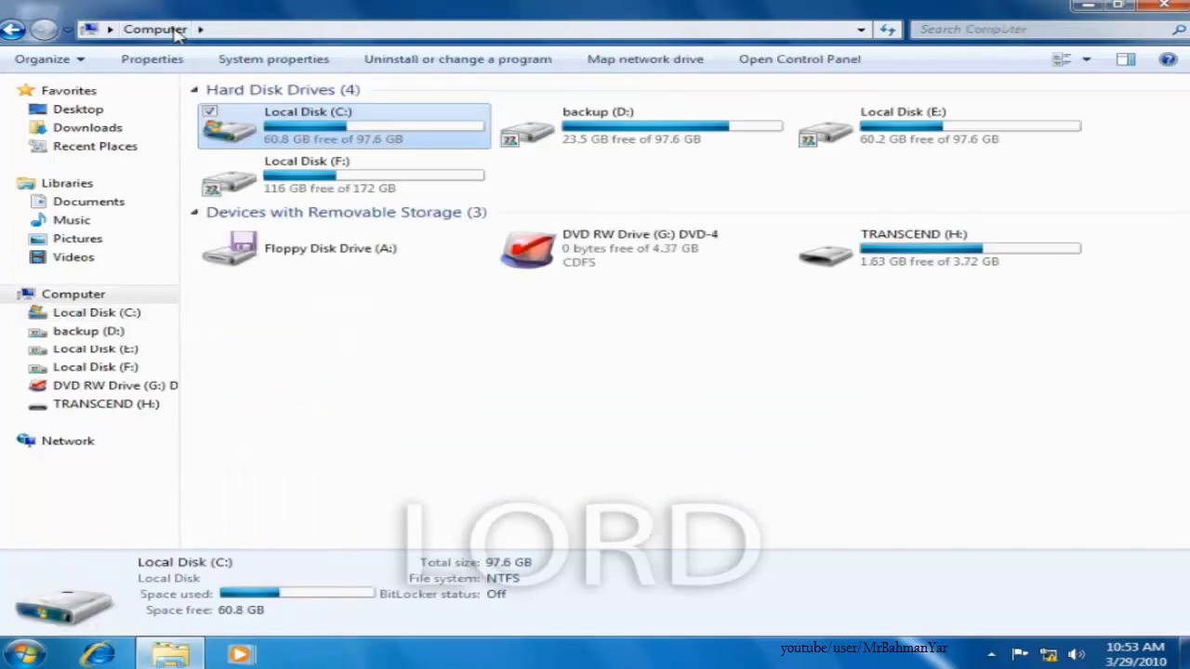
- Reopen Downloaded Program Files inside the Windows folder of Local Disk (C:) and jump straight back to Computer
{"action": "double_click", "coordinate": [324, 130]}
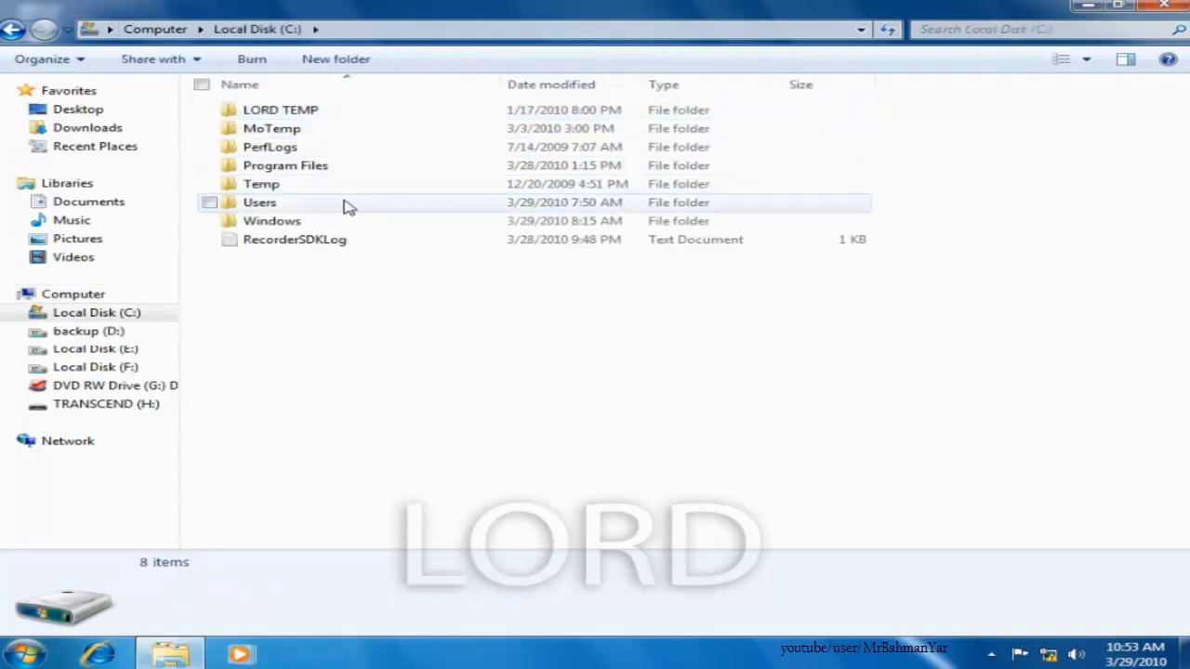
{"action": "double_click", "coordinate": [327, 229]}
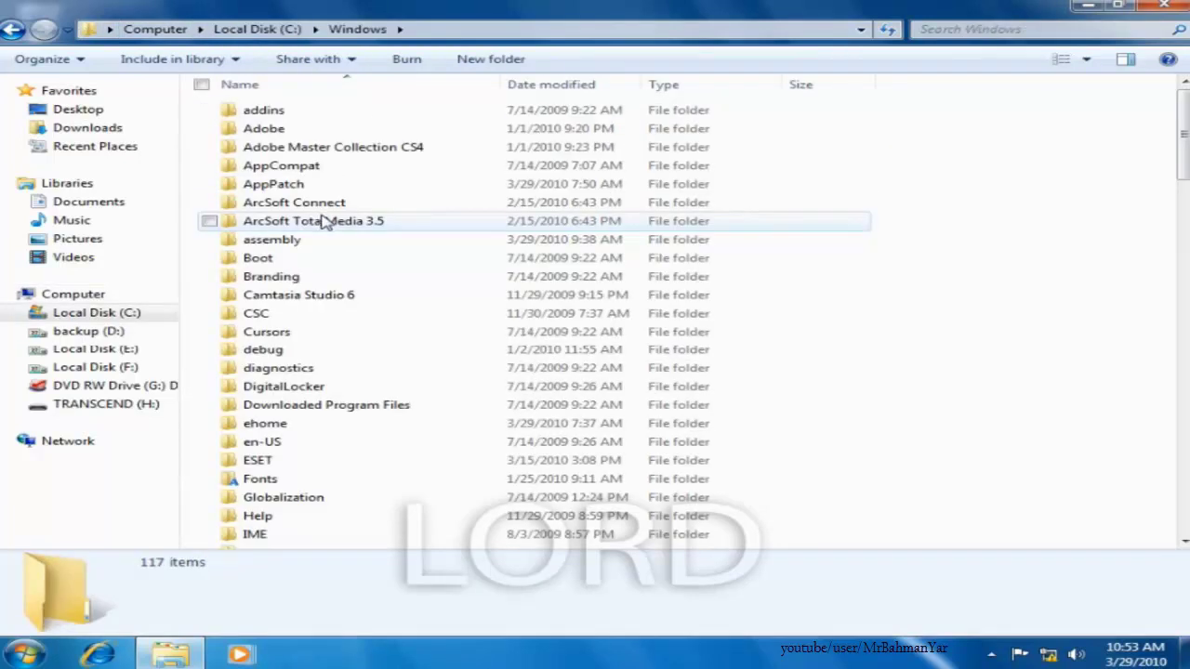
{"action": "double_click", "coordinate": [334, 405]}
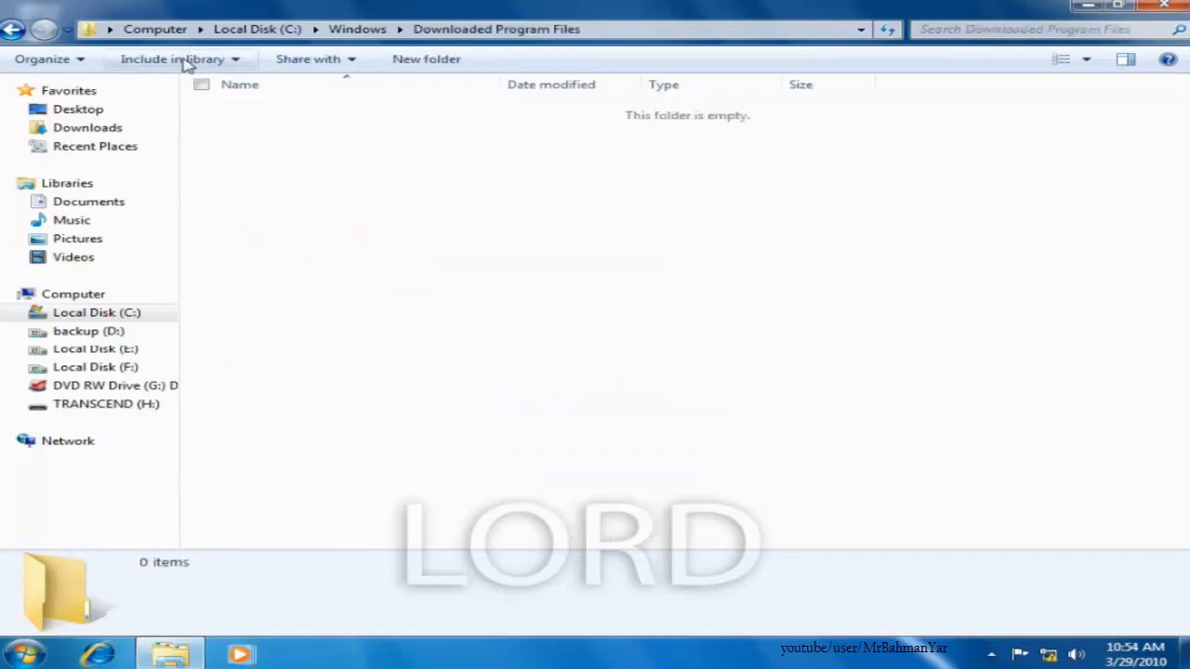
{"action": "left_click", "coordinate": [155, 29]}
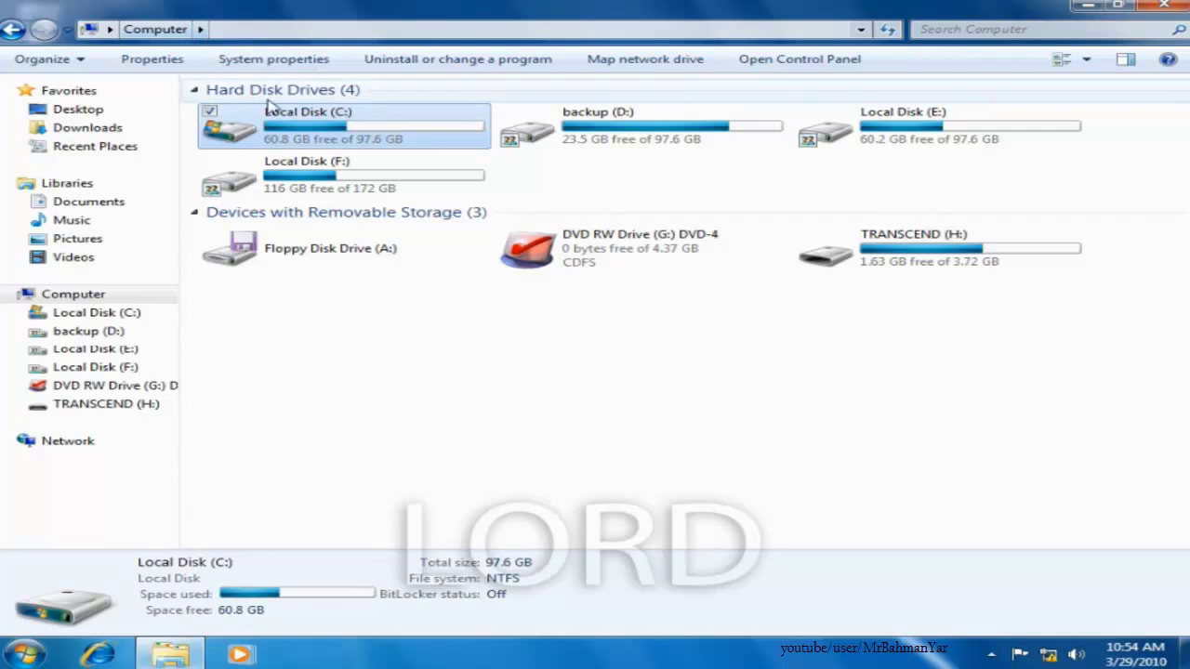
- Open Local Disk (C:), switch directly to the TRANSCEND (H:) drive and return directly to Local Disk (C:)
{"action": "double_click", "coordinate": [279, 126]}
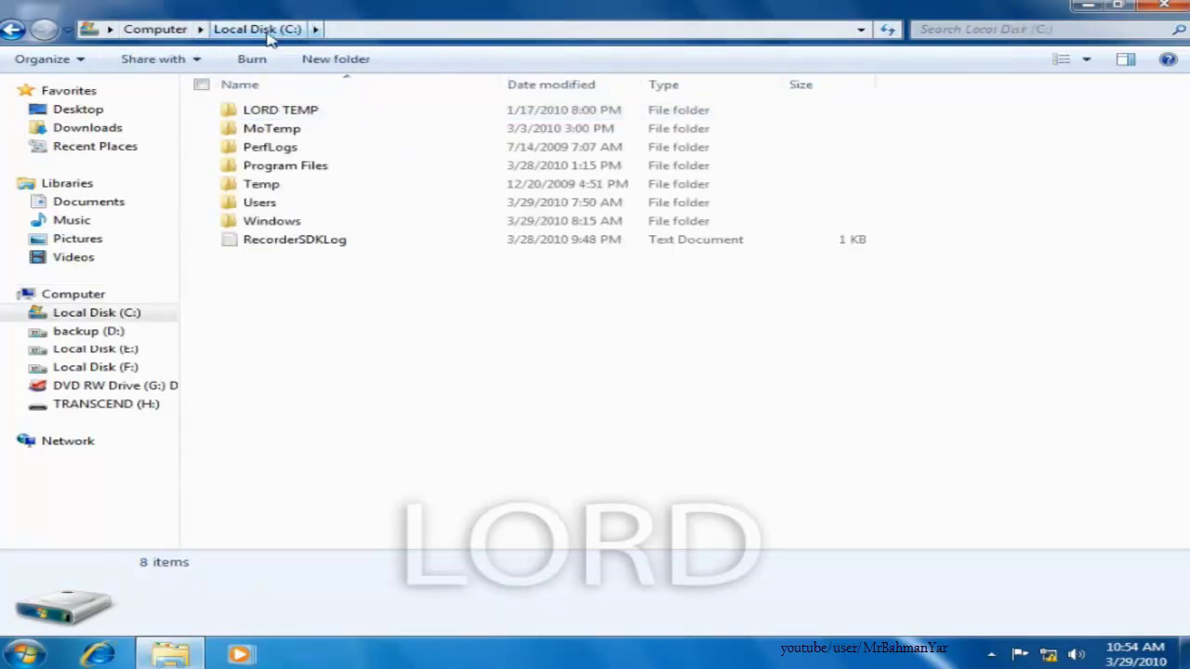
{"action": "left_click", "coordinate": [200, 29]}
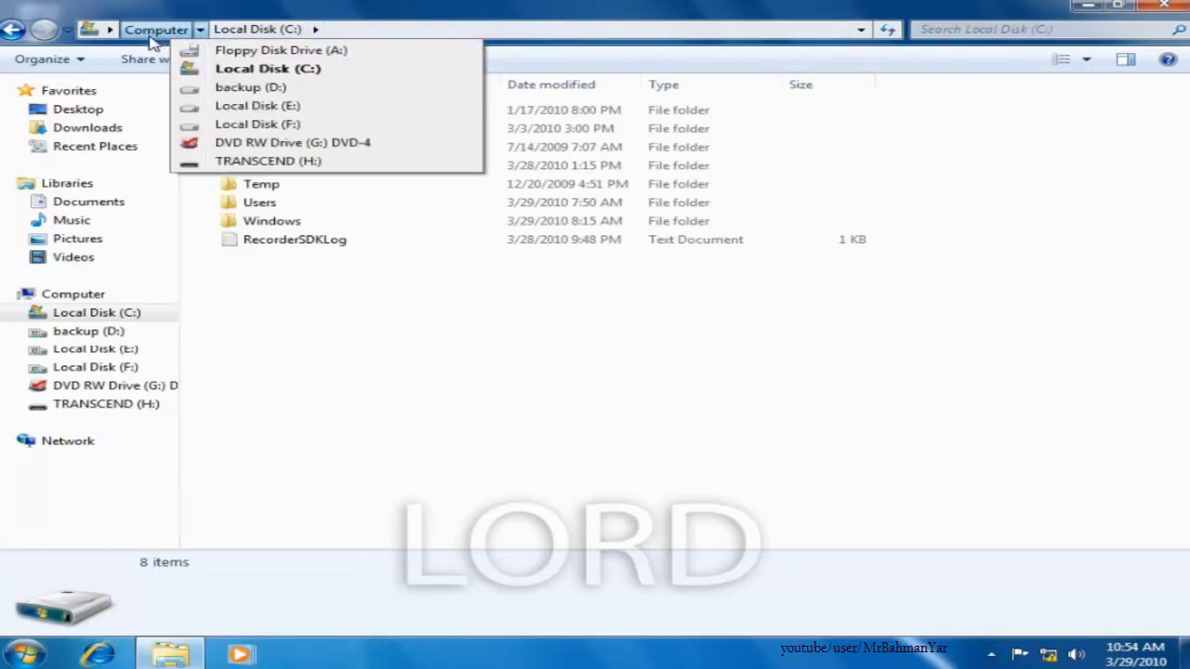
{"action": "left_click", "coordinate": [269, 160]}
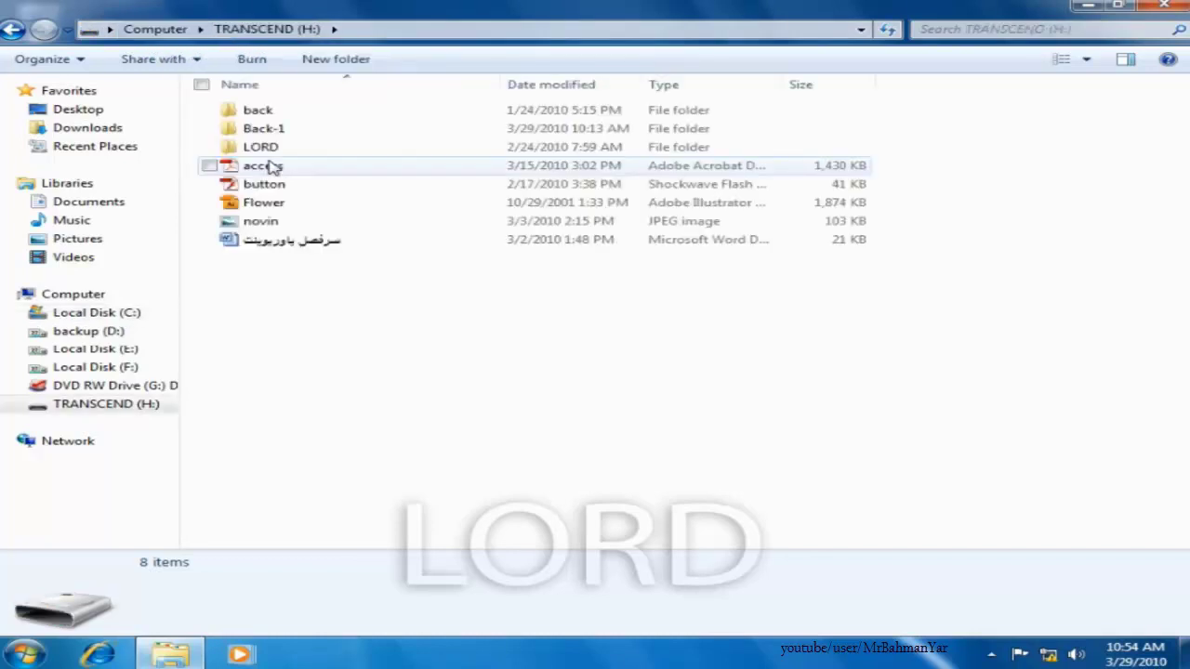
{"action": "left_click", "coordinate": [199, 28]}
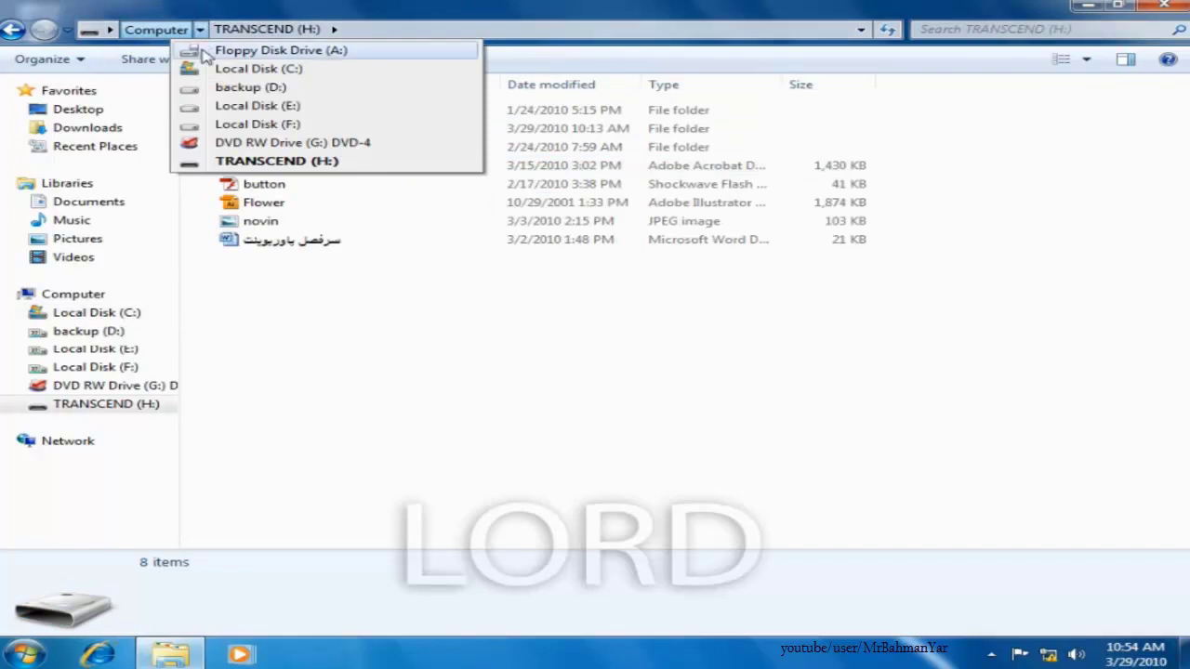
{"action": "left_click", "coordinate": [214, 69]}
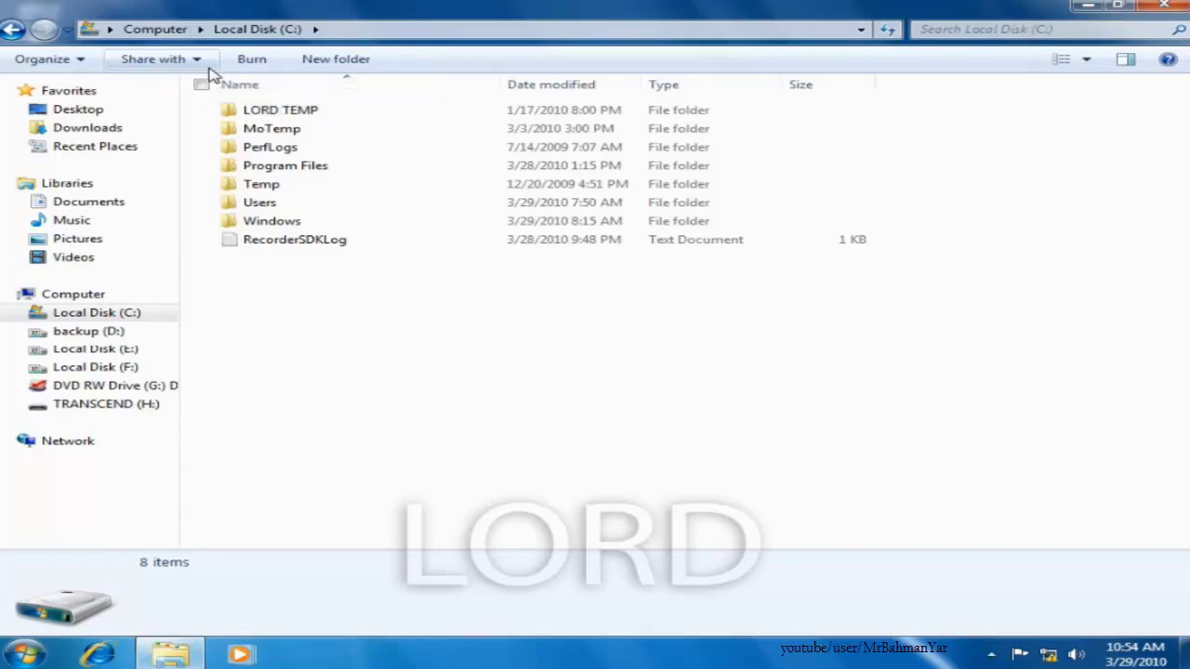
- Open the Windows folder on Local Disk (C:), switch directly to its sibling Program Files and back to Windows
{"action": "left_click", "coordinate": [316, 29]}
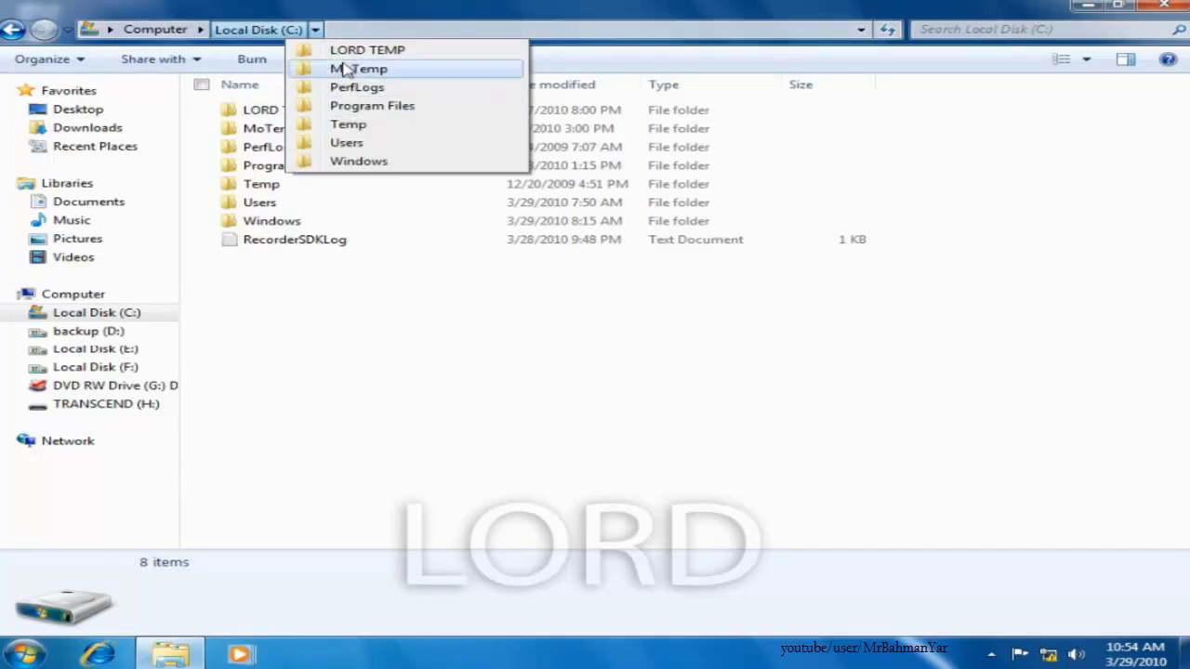
{"action": "left_click", "coordinate": [302, 224]}
{"action": "double_click", "coordinate": [302, 223]}
{"action": "left_click", "coordinate": [316, 29]}
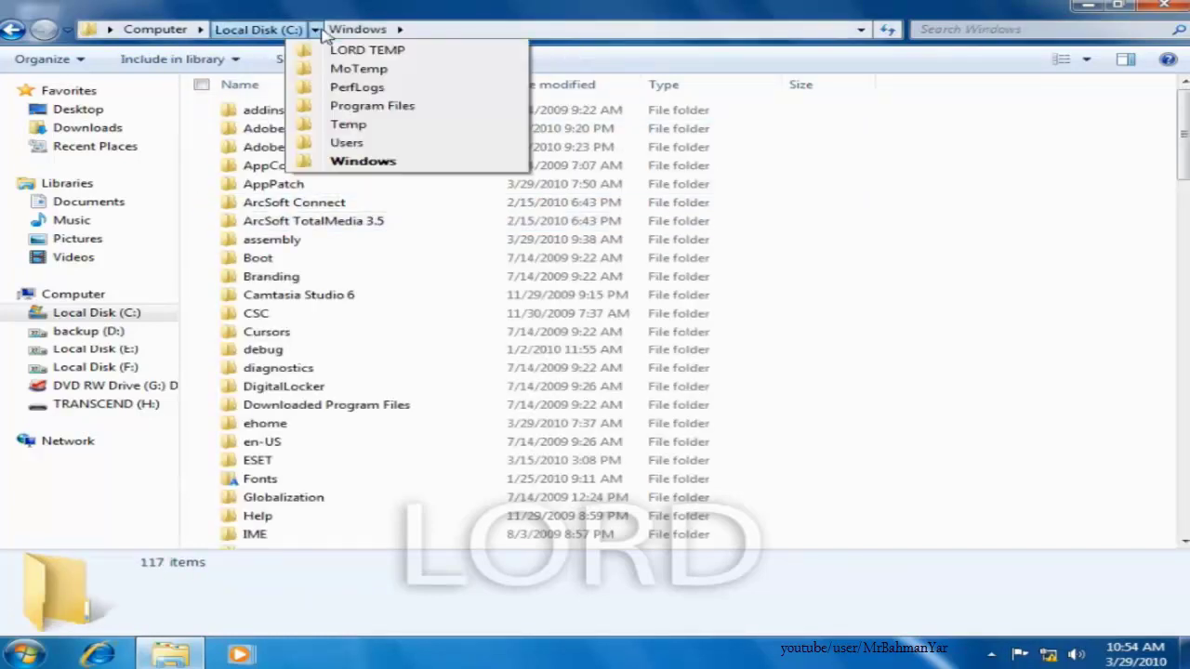
{"action": "left_click", "coordinate": [356, 107]}
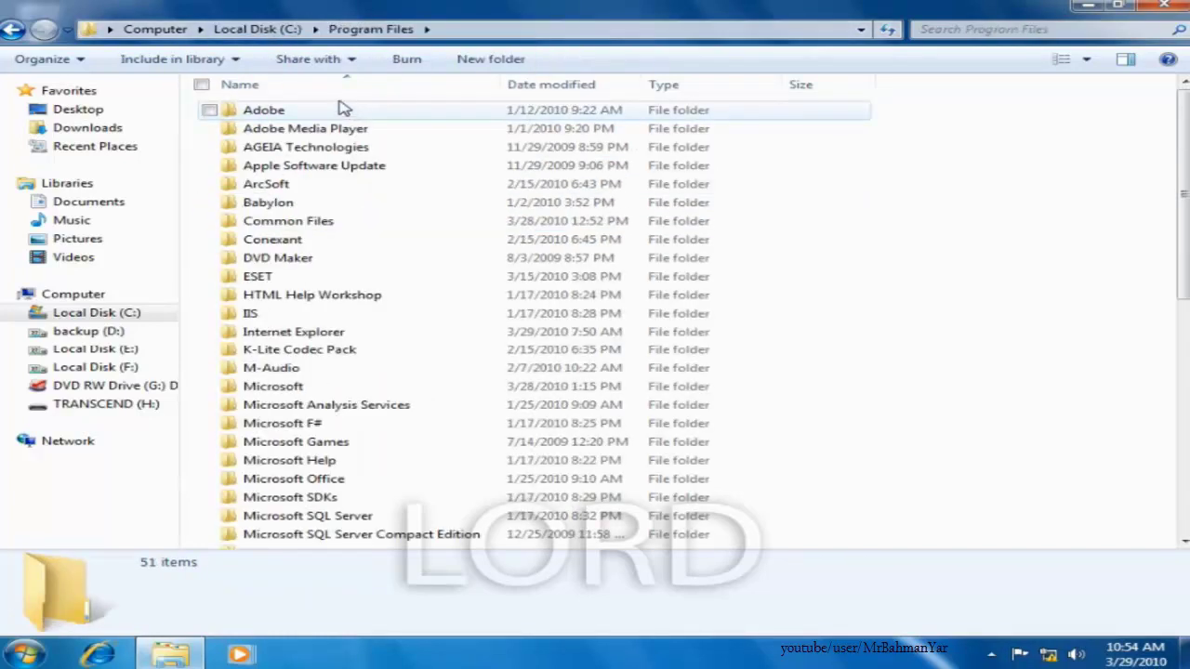
{"action": "left_click", "coordinate": [316, 28]}
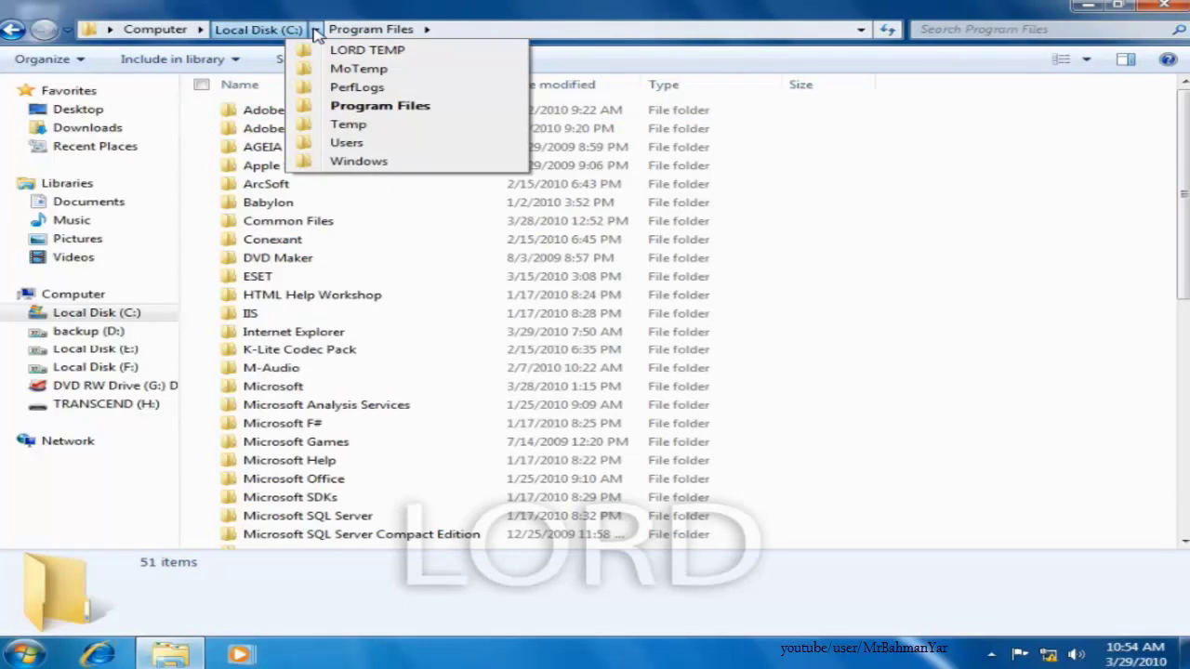
{"action": "left_click", "coordinate": [360, 161]}
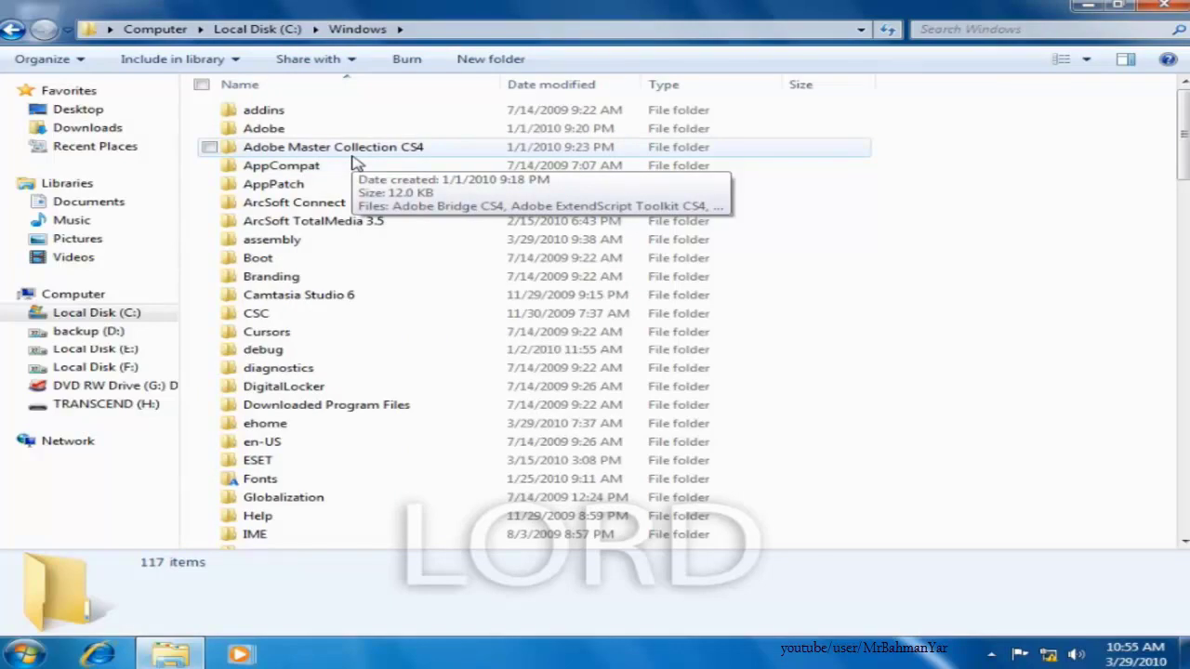
- Return to Computer, reopen the Windows folder on Local Disk (C:) and look through its contents down to the last file
{"action": "left_click", "coordinate": [156, 29]}
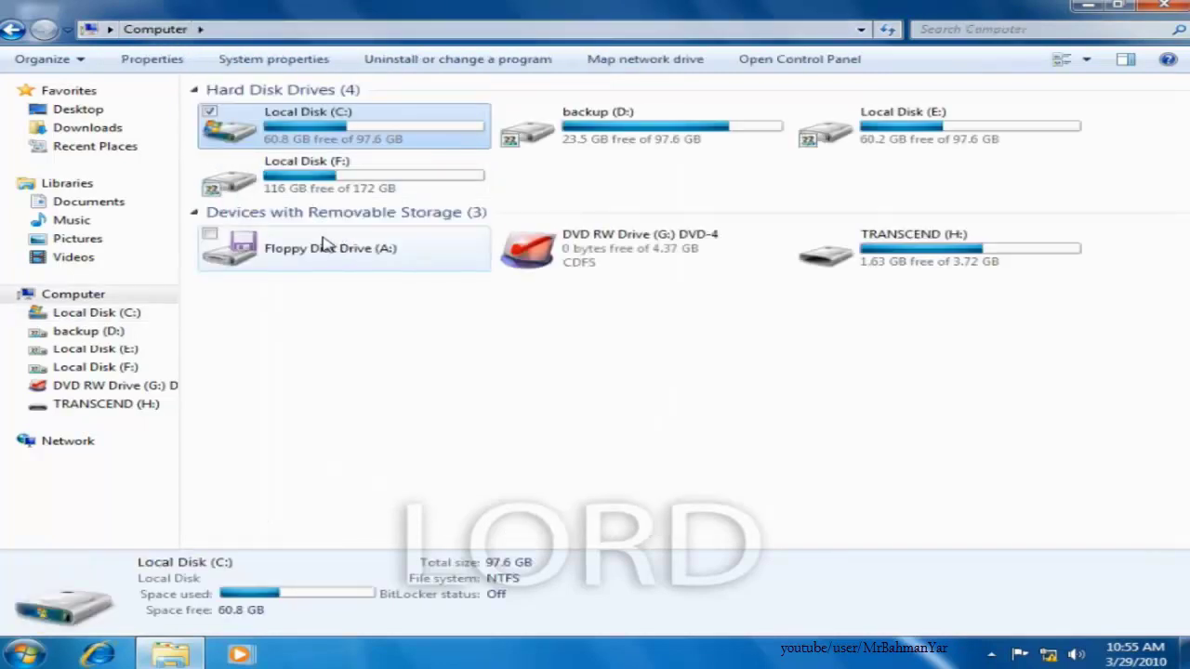
{"action": "double_click", "coordinate": [307, 133]}
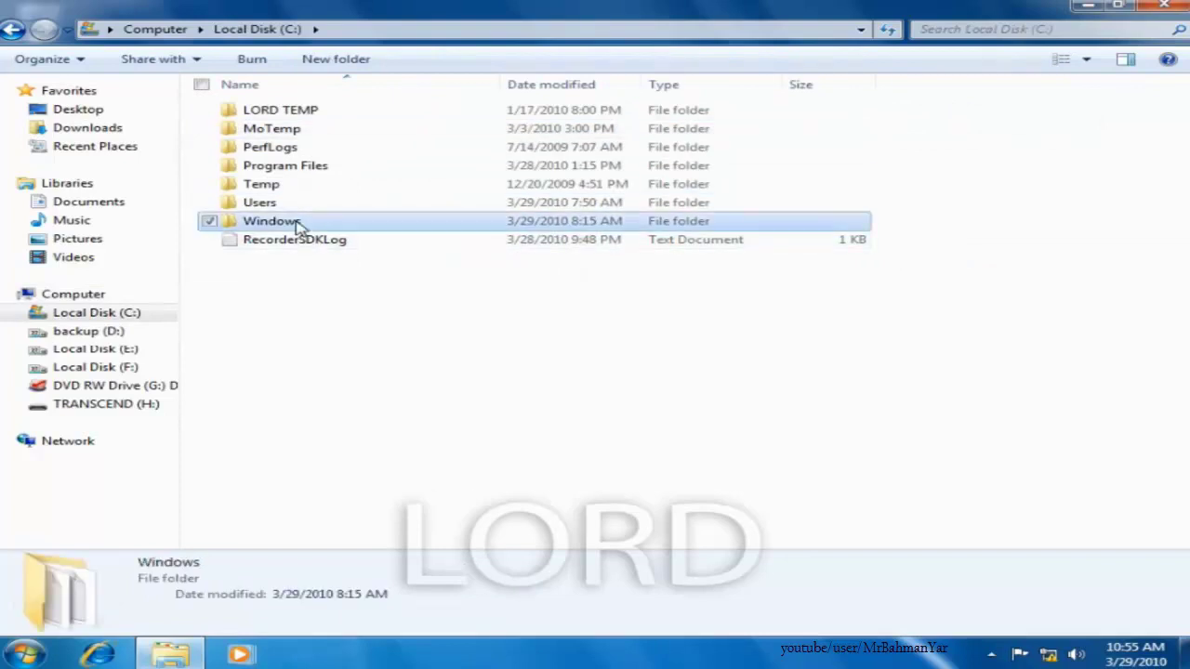
{"action": "double_click", "coordinate": [292, 220]}
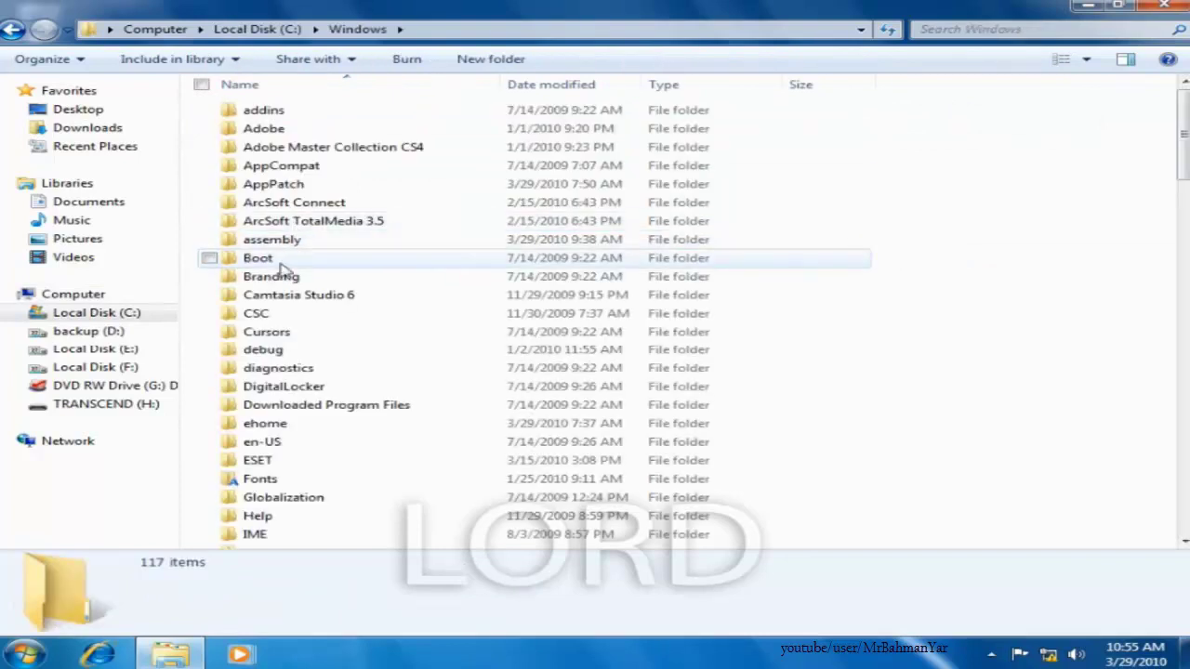
{"action": "scroll", "coordinate": [287, 272], "scroll_direction": "down", "scroll_amount": 3}
{"action": "scroll", "coordinate": [290, 279], "scroll_direction": "down", "scroll_amount": 16}
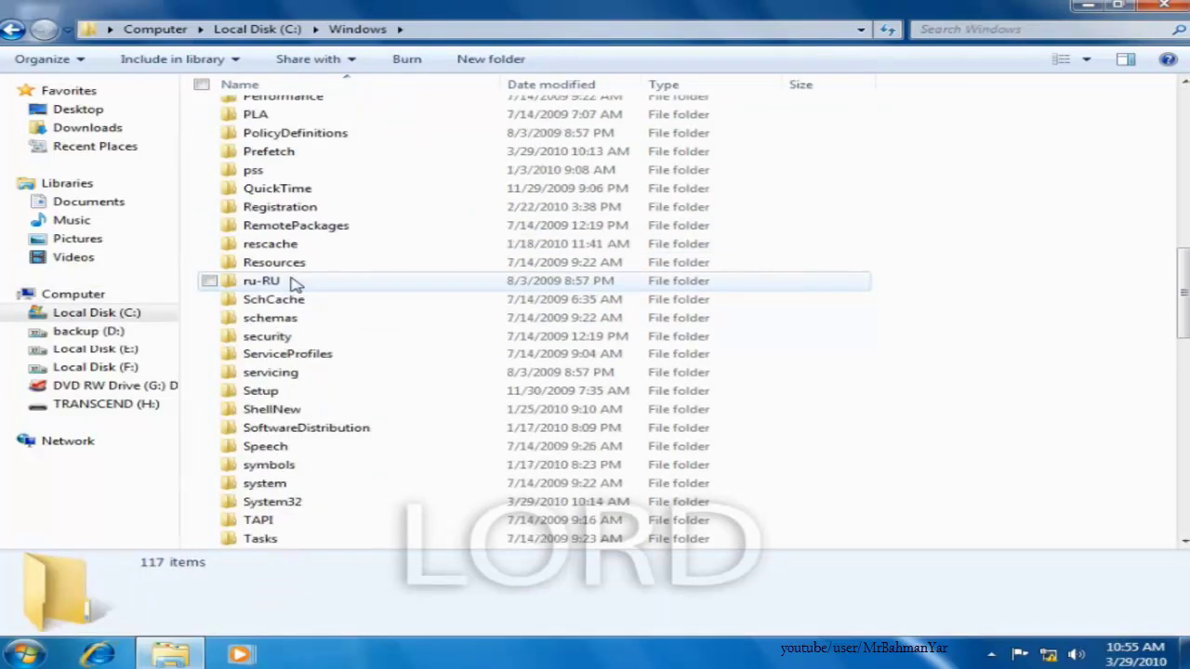
{"action": "scroll", "coordinate": [298, 283], "scroll_direction": "down", "scroll_amount": 11}
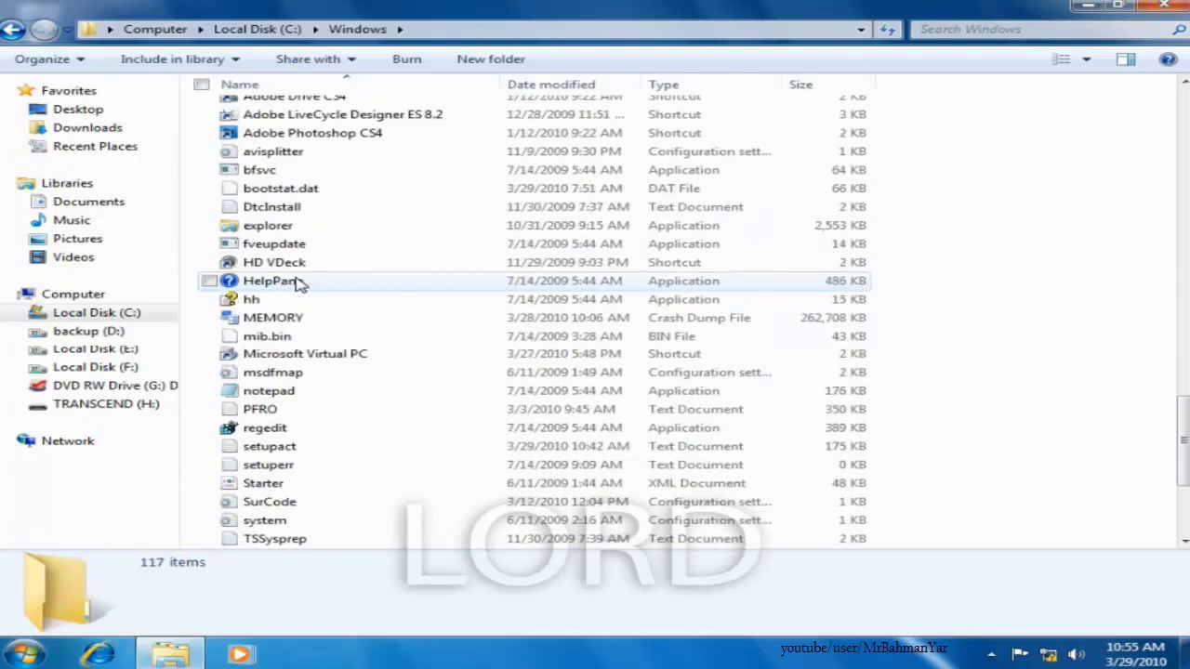
{"action": "scroll", "coordinate": [298, 284], "scroll_direction": "down", "scroll_amount": 1}
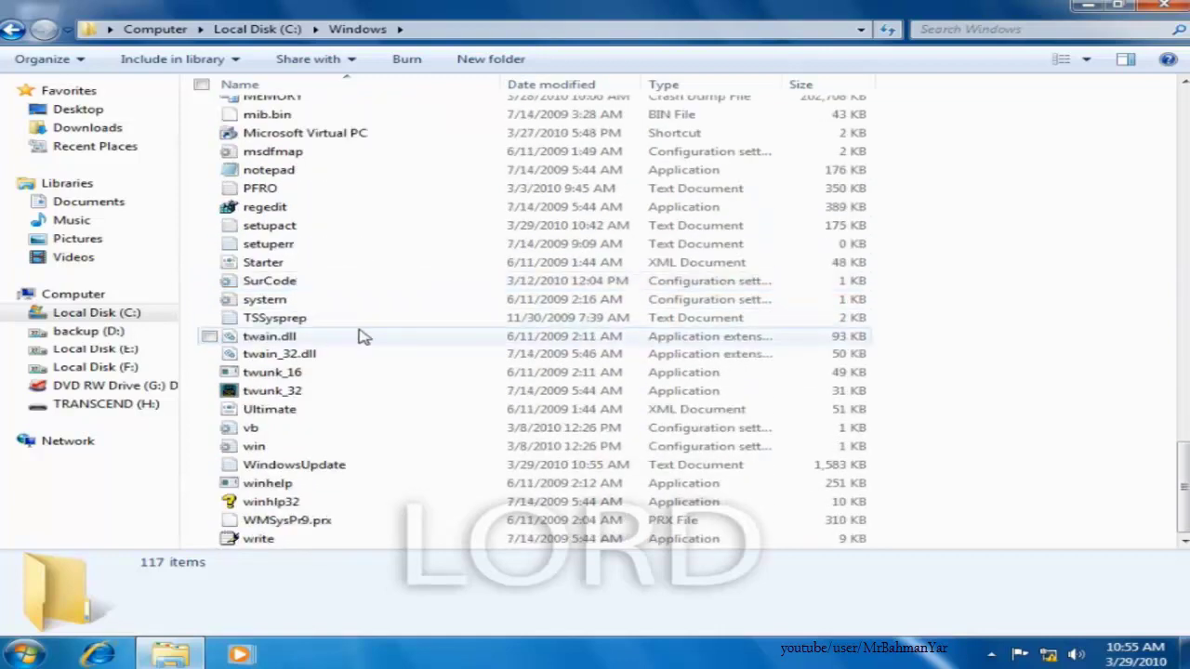
- Leave the Windows folder for the Pictures library, then show the overview of all libraries
{"action": "scroll", "coordinate": [445, 364], "scroll_direction": "up", "scroll_amount": 2}
{"action": "scroll", "coordinate": [445, 364], "scroll_direction": "up", "scroll_amount": 3}
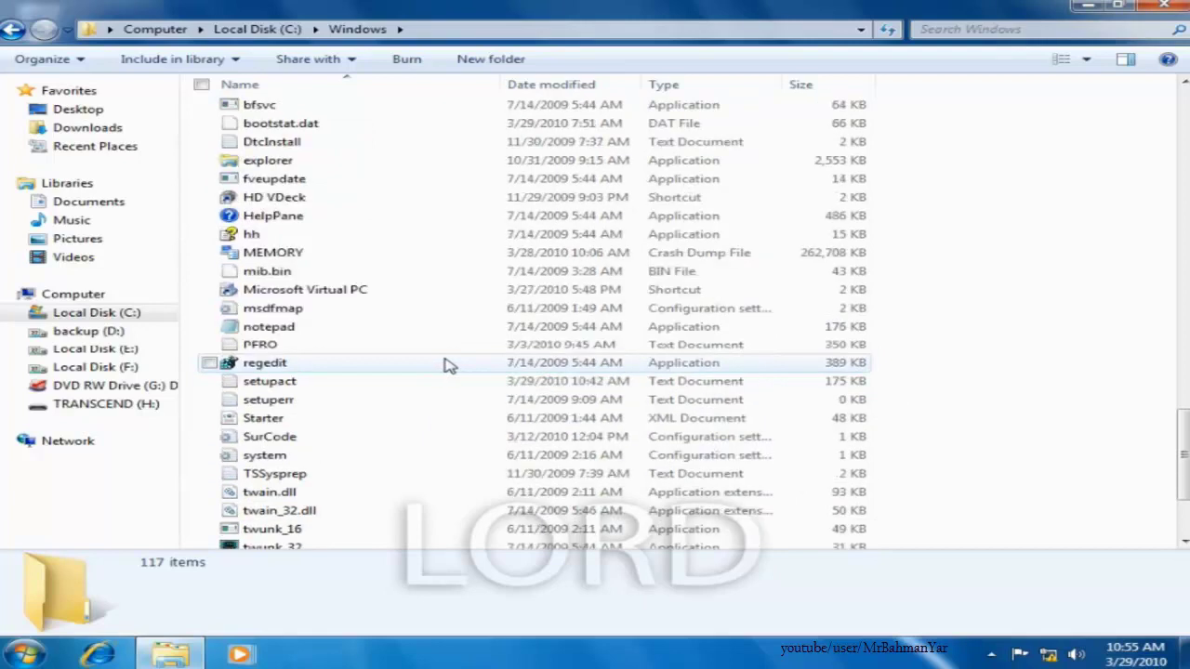
{"action": "scroll", "coordinate": [445, 365], "scroll_direction": "up", "scroll_amount": 5}
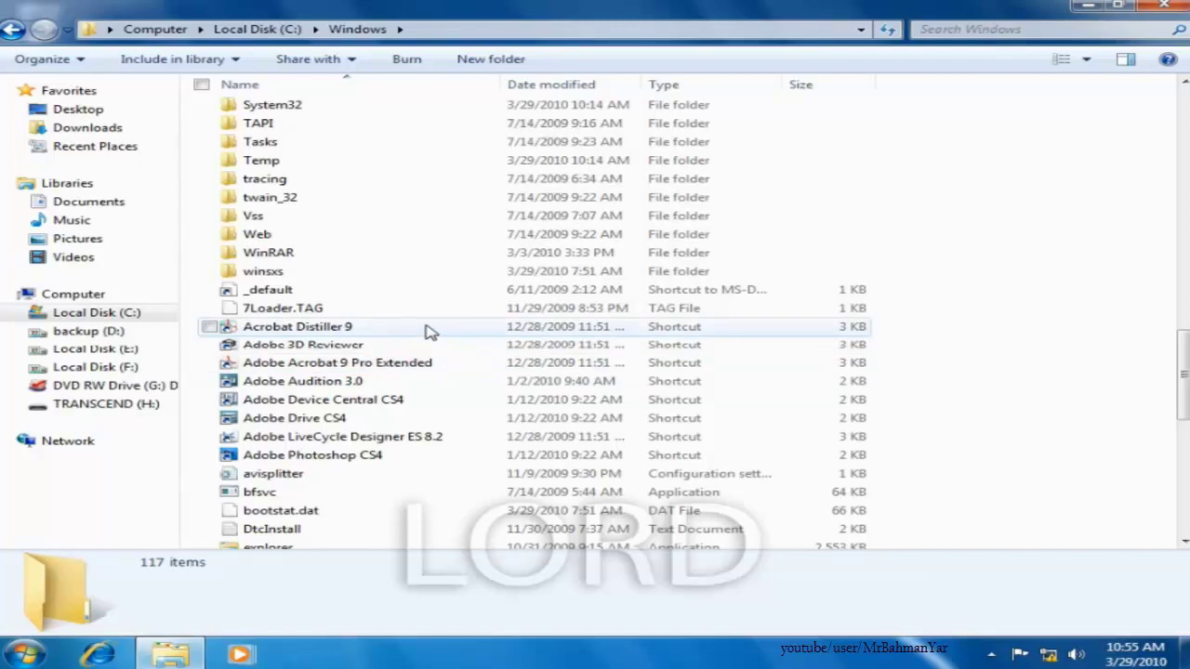
{"action": "left_click", "coordinate": [107, 243]}
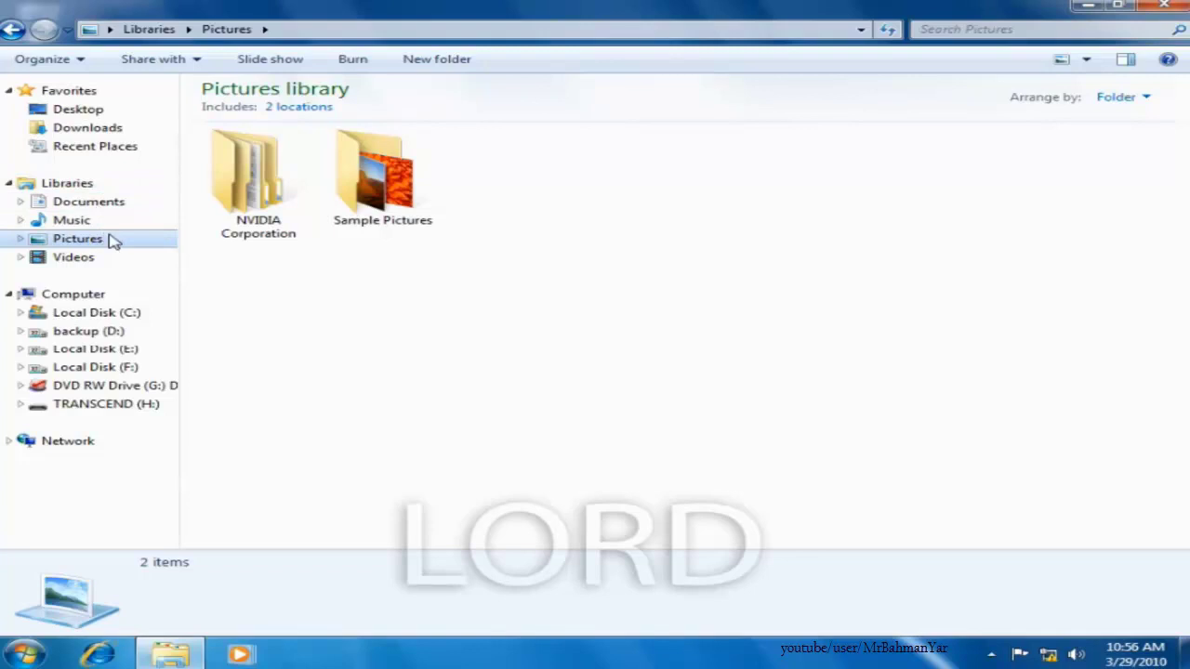
{"action": "left_click", "coordinate": [67, 184]}
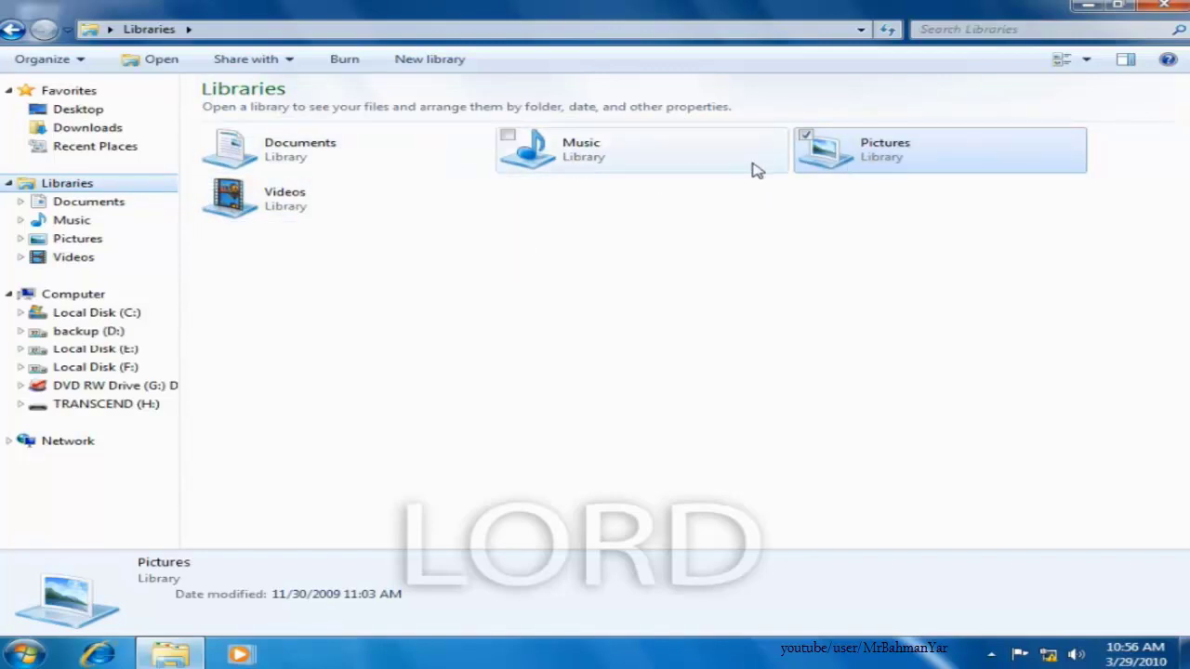
- Open the Pictures library from the libraries overview and go into its Sample Pictures folder
{"action": "double_click", "coordinate": [871, 167]}
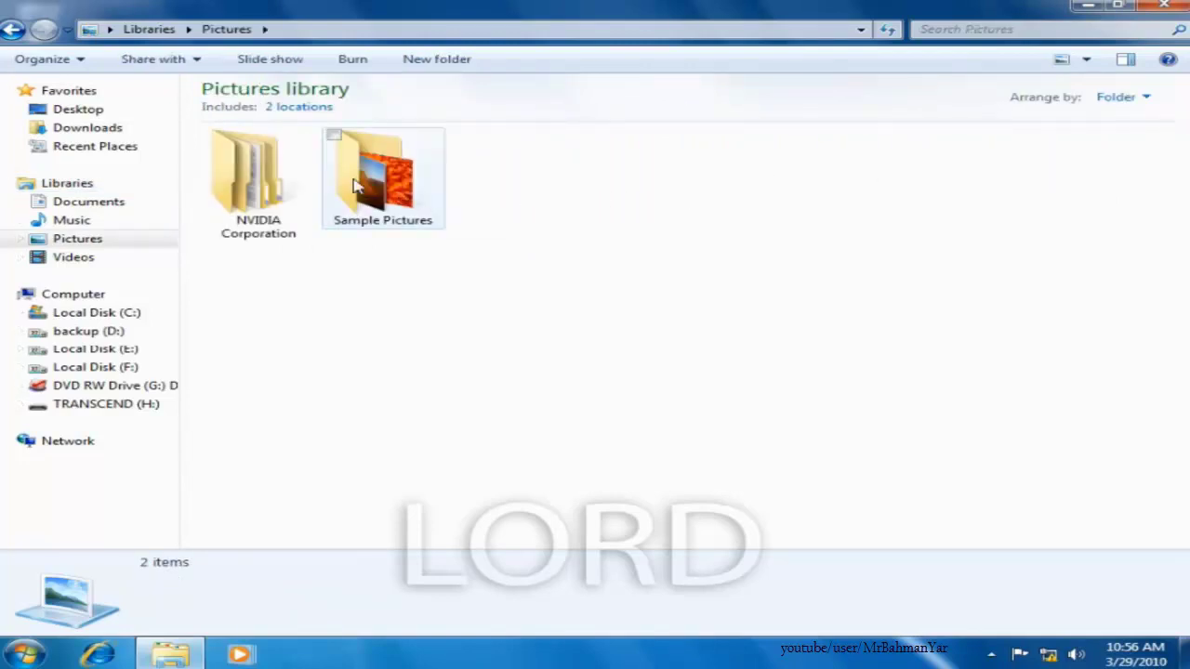
{"action": "mouse_move", "coordinate": [377, 186]}
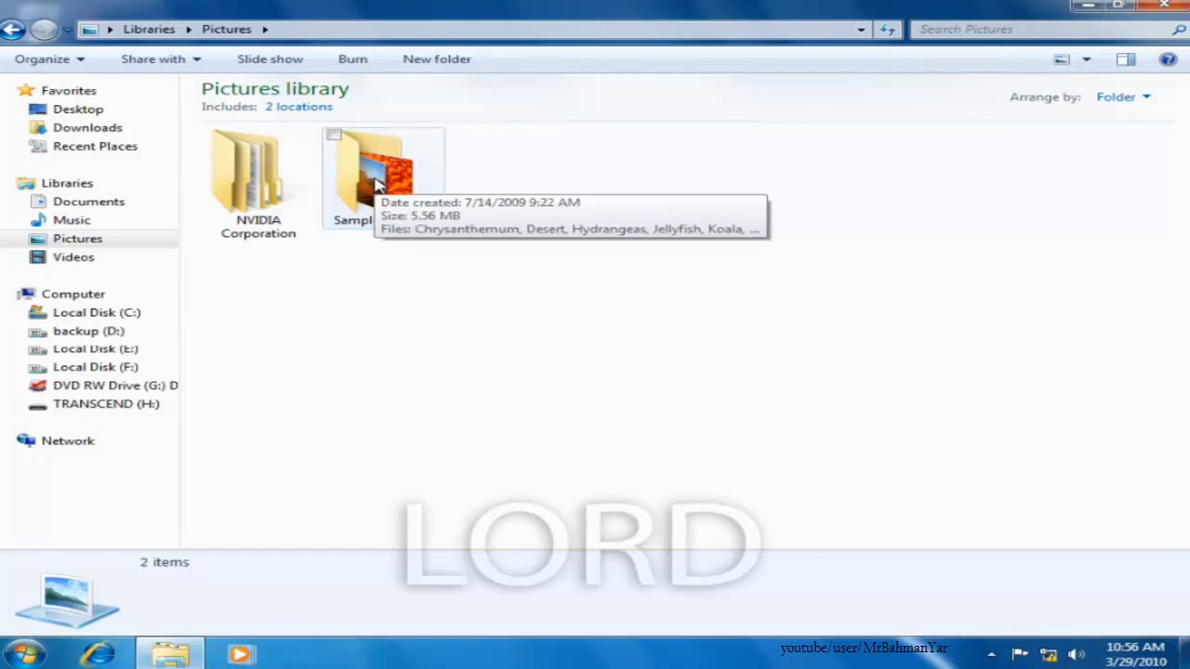
{"action": "double_click", "coordinate": [377, 185]}
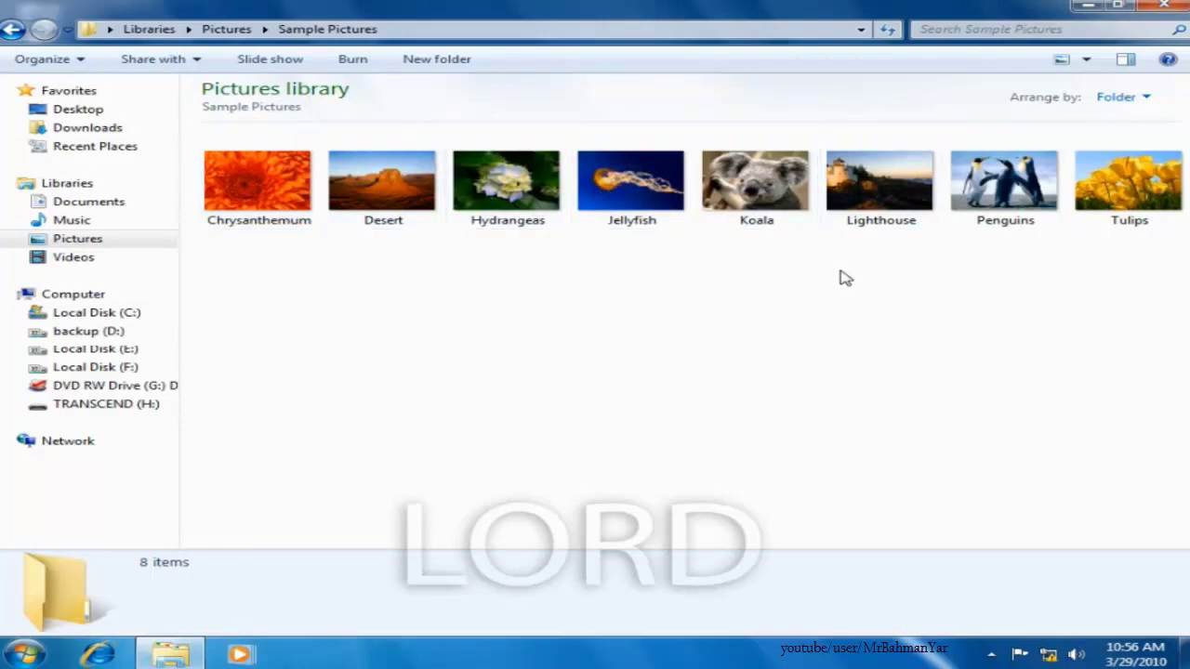
{"action": "mouse_move", "coordinate": [377, 203]}
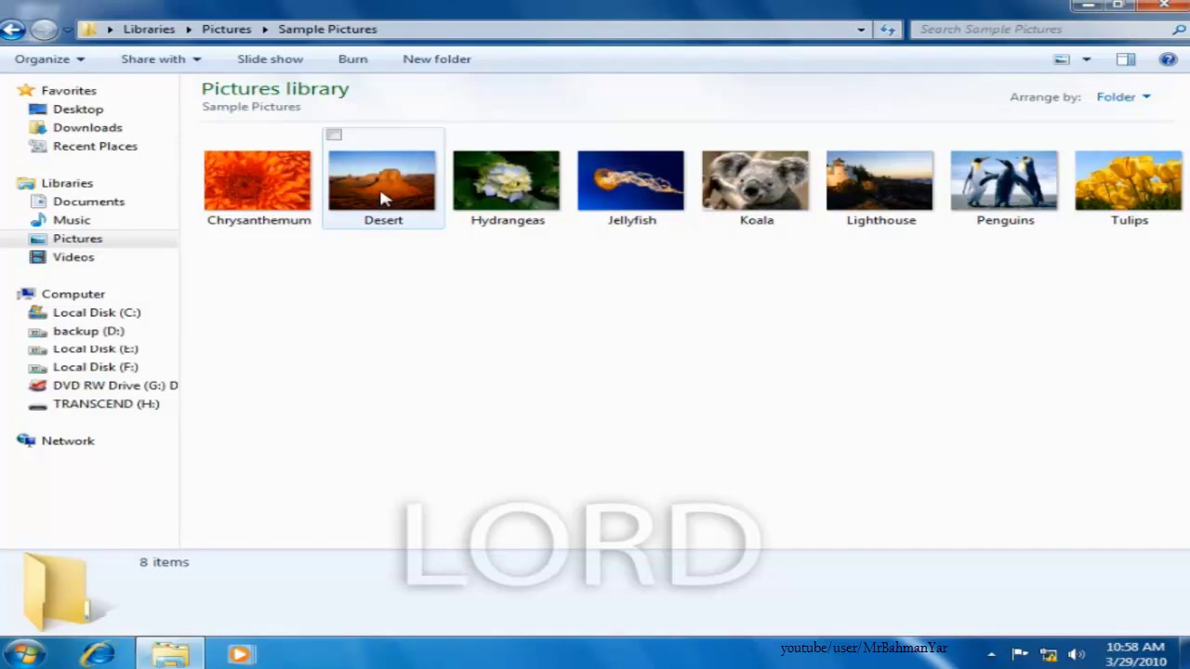
- Go to Sample Music in the Music library and select the Sleep Away track to view its details
{"action": "left_click", "coordinate": [91, 220]}
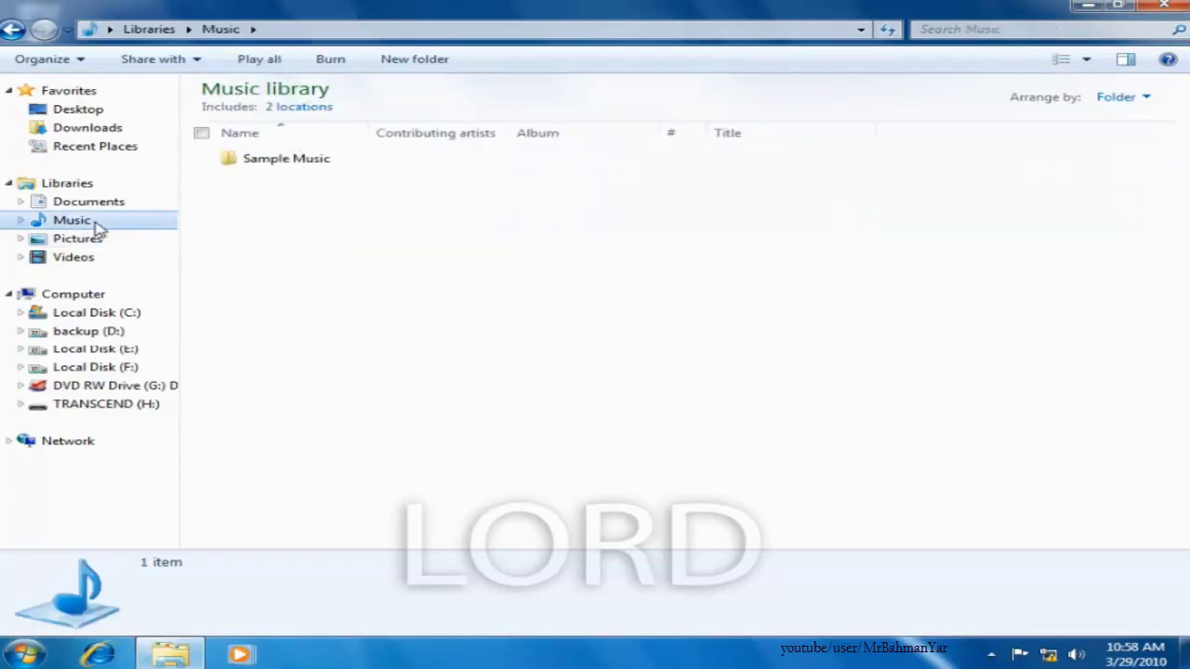
{"action": "double_click", "coordinate": [274, 164]}
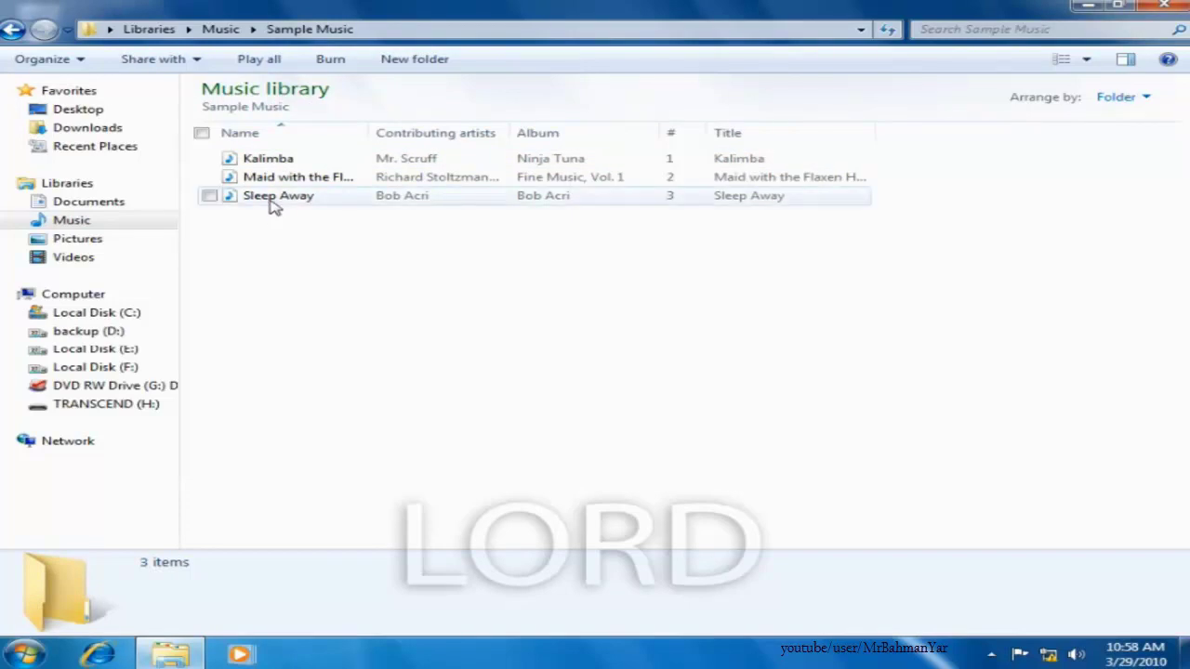
{"action": "mouse_move", "coordinate": [273, 206]}
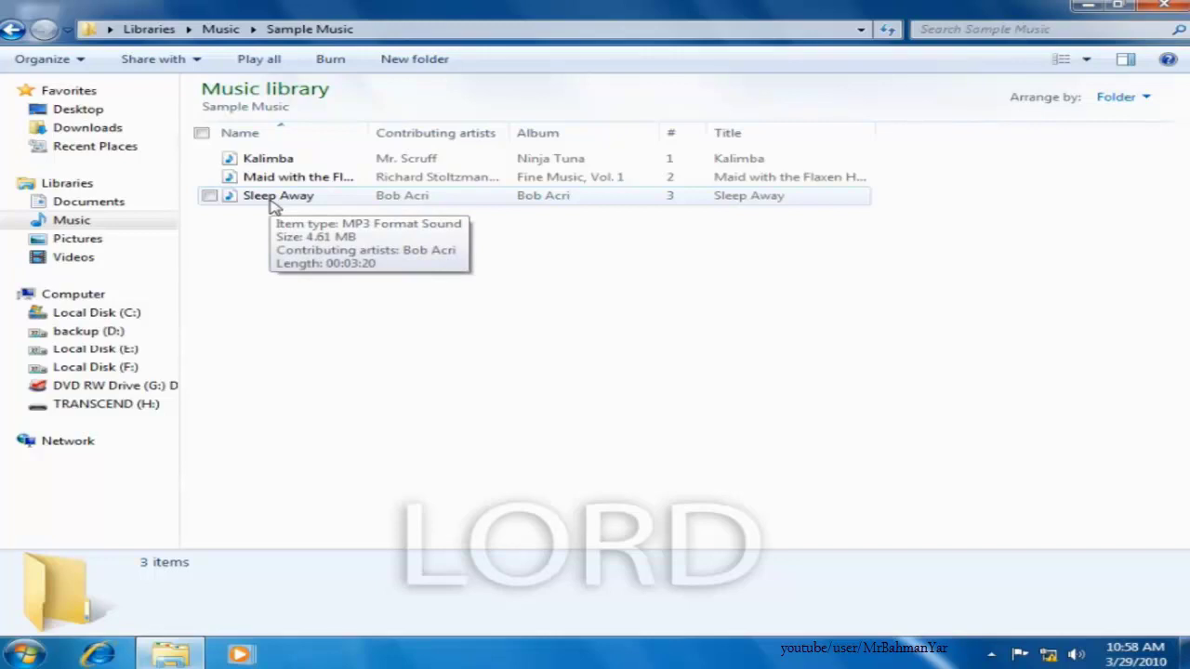
{"action": "left_click", "coordinate": [273, 206]}
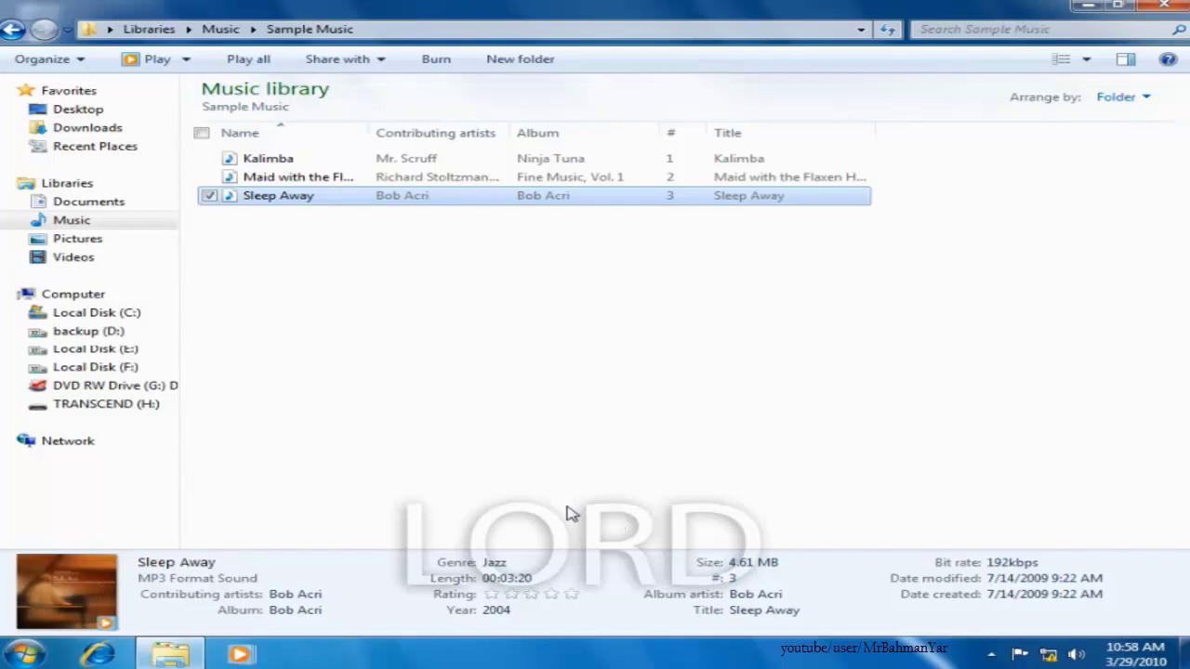
- Go to Sample Videos in the Videos library and select the Wildlife video to view its details
{"action": "left_click", "coordinate": [82, 258]}
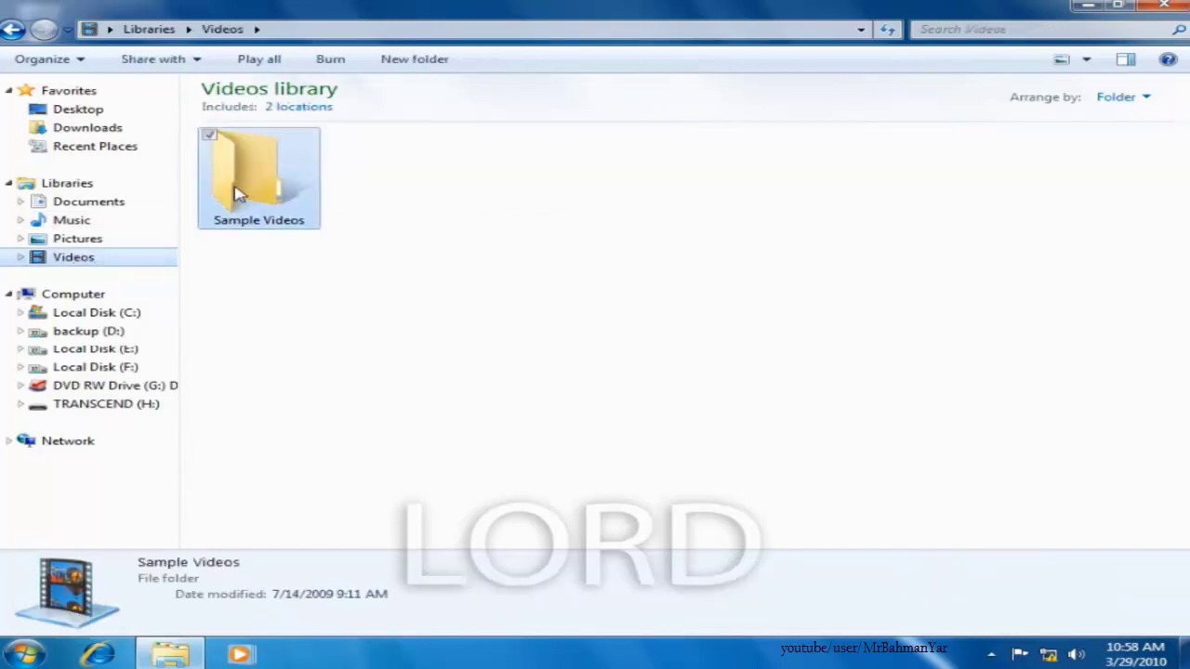
{"action": "double_click", "coordinate": [237, 193]}
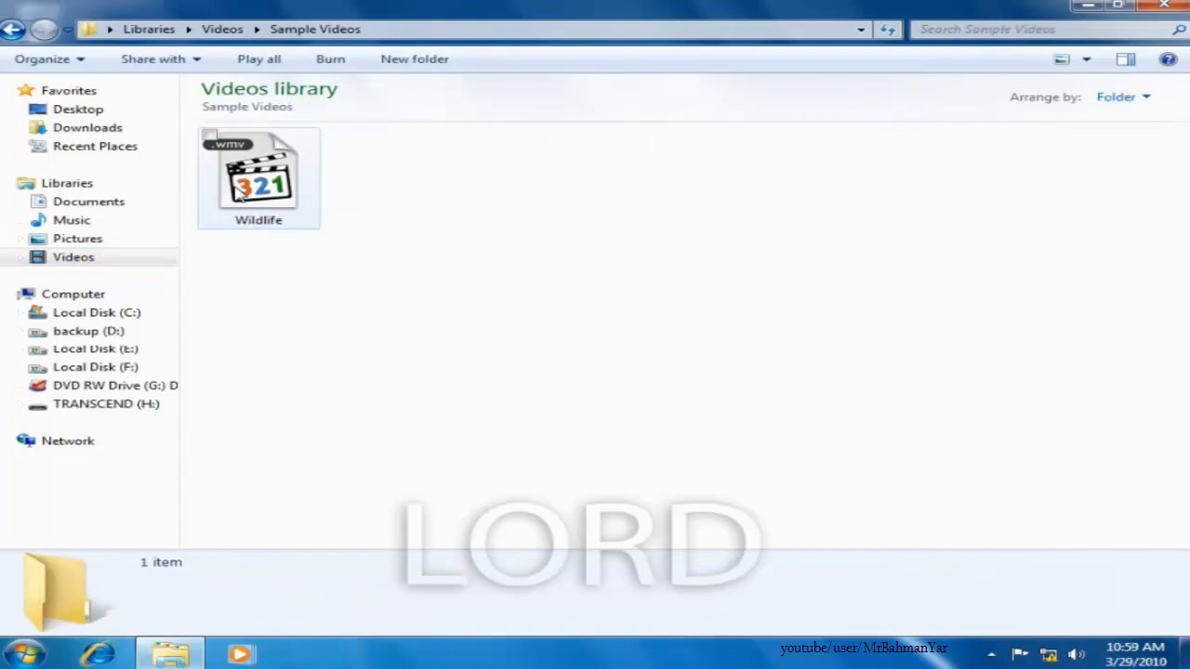
{"action": "left_click", "coordinate": [238, 192]}
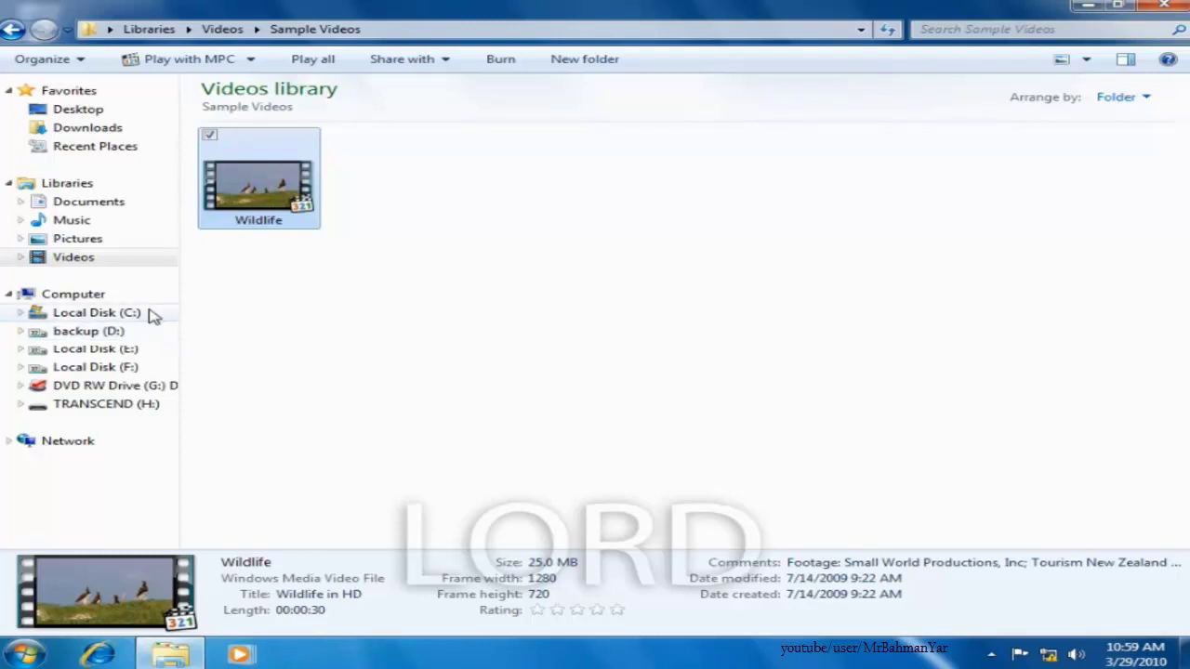
- Return to Sample Pictures in the Pictures library and select the Chrysanthemum image to view its details
{"action": "left_click", "coordinate": [84, 241]}
{"action": "left_click", "coordinate": [351, 184]}
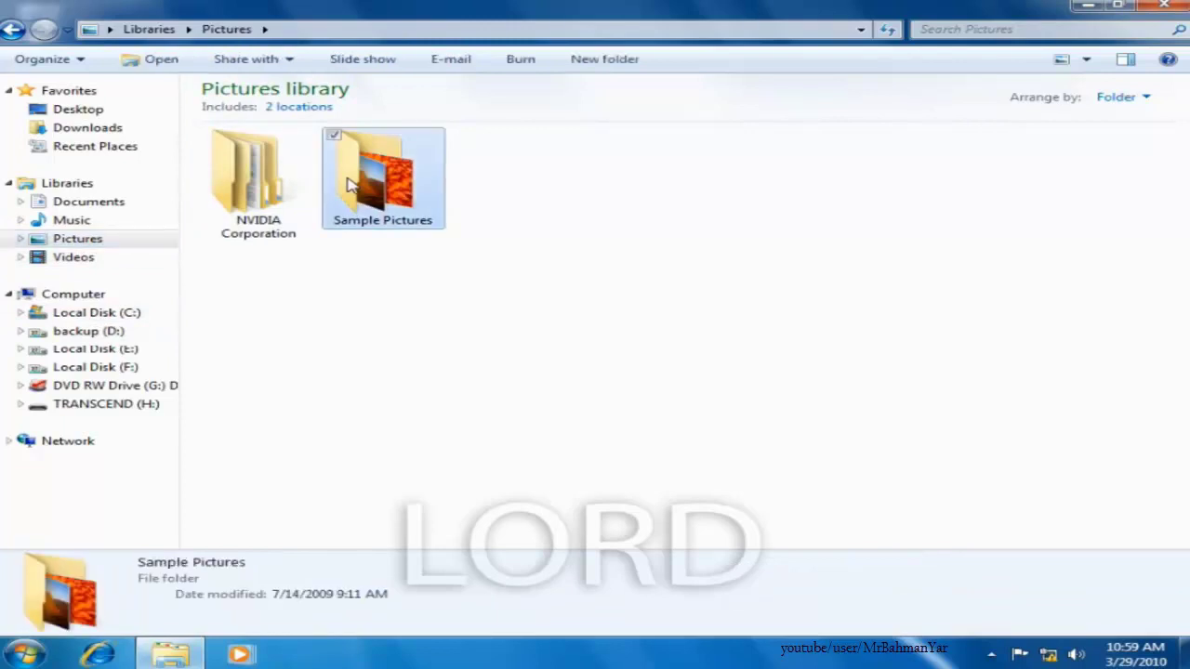
{"action": "double_click", "coordinate": [351, 184]}
{"action": "left_click", "coordinate": [285, 184]}
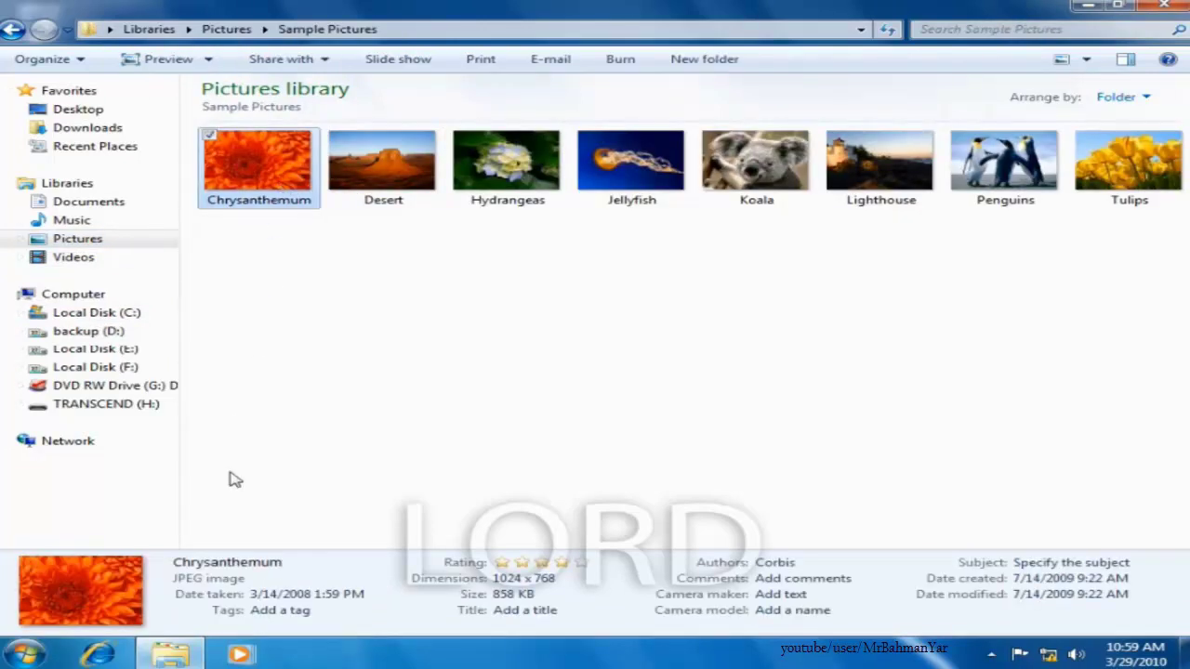